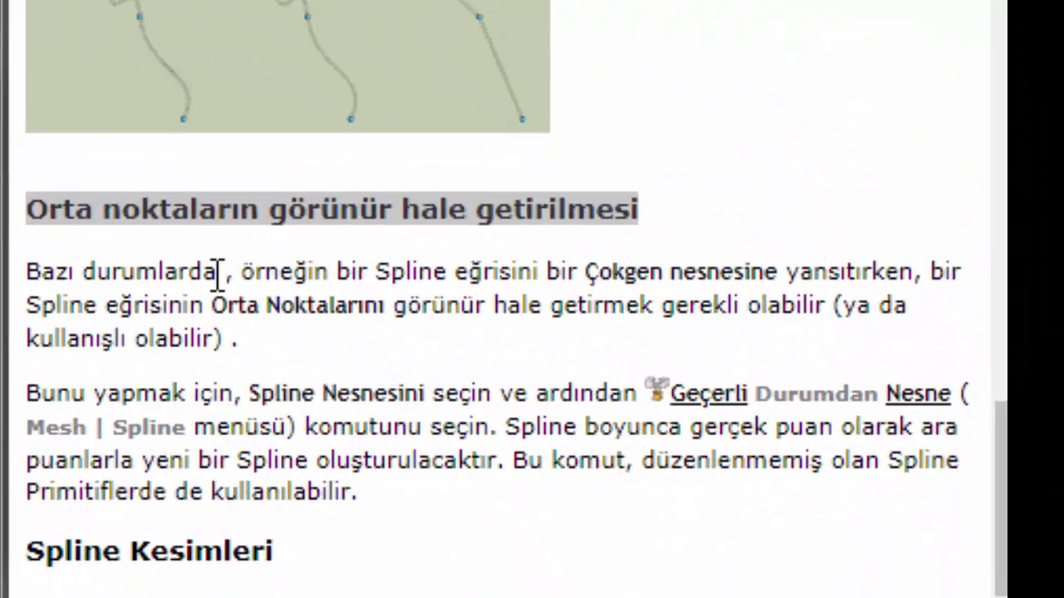
Step: Highlight the tutorial passage on making intermediate points visible with Current State to Object
drag(433, 284, 288, 283)
drag(443, 284, 798, 275)
drag(702, 258, 915, 264)
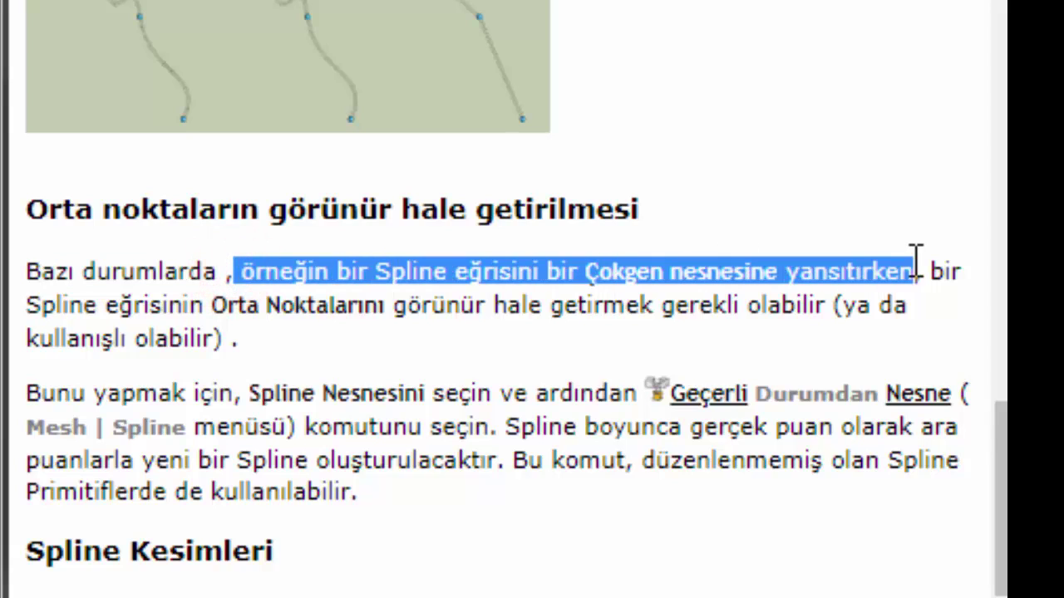
click(926, 271)
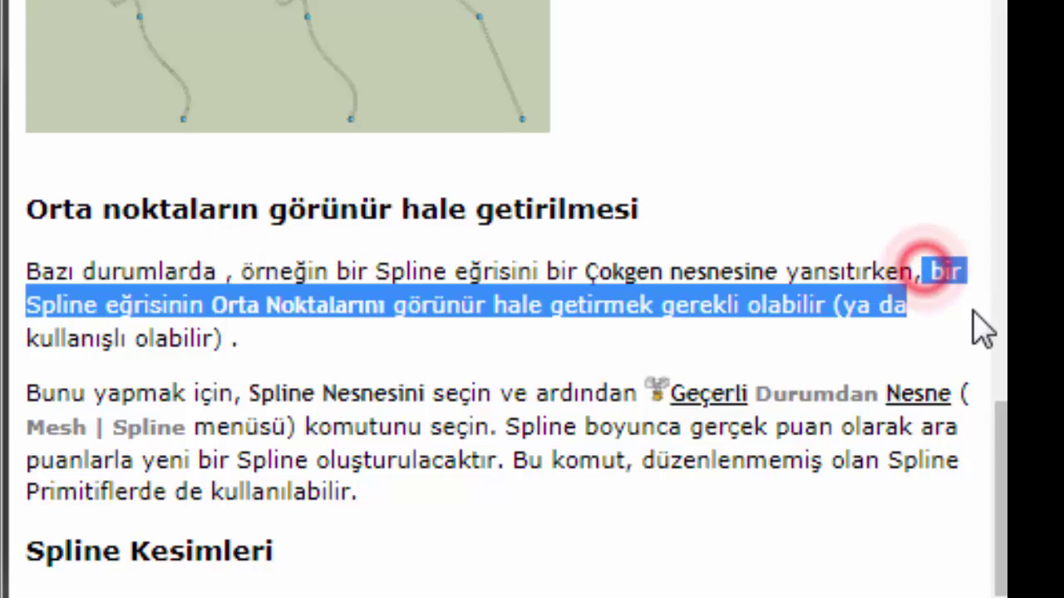
drag(924, 270, 978, 344)
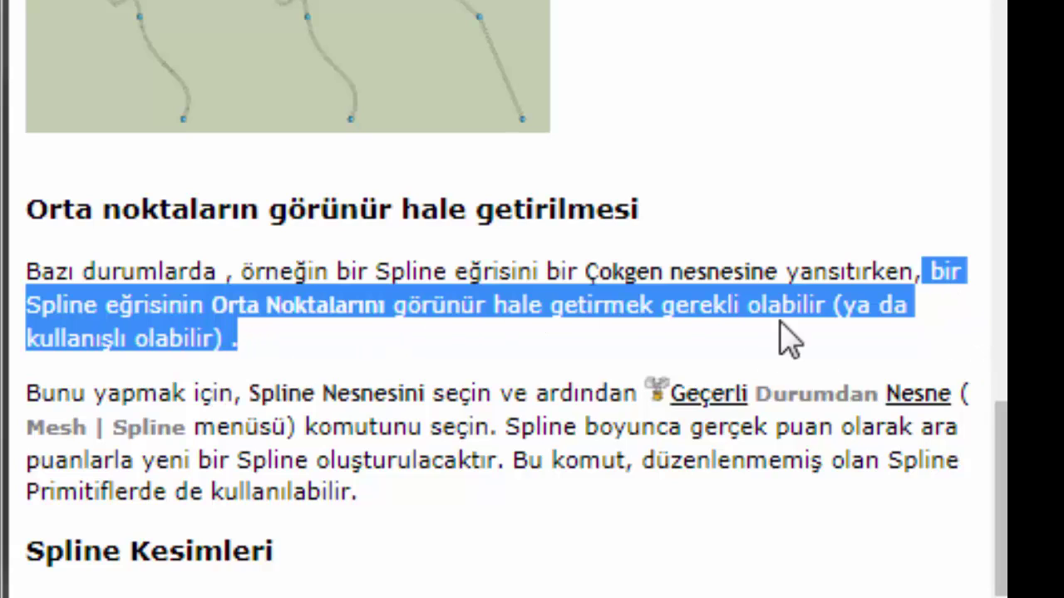
click(325, 349)
click(213, 304)
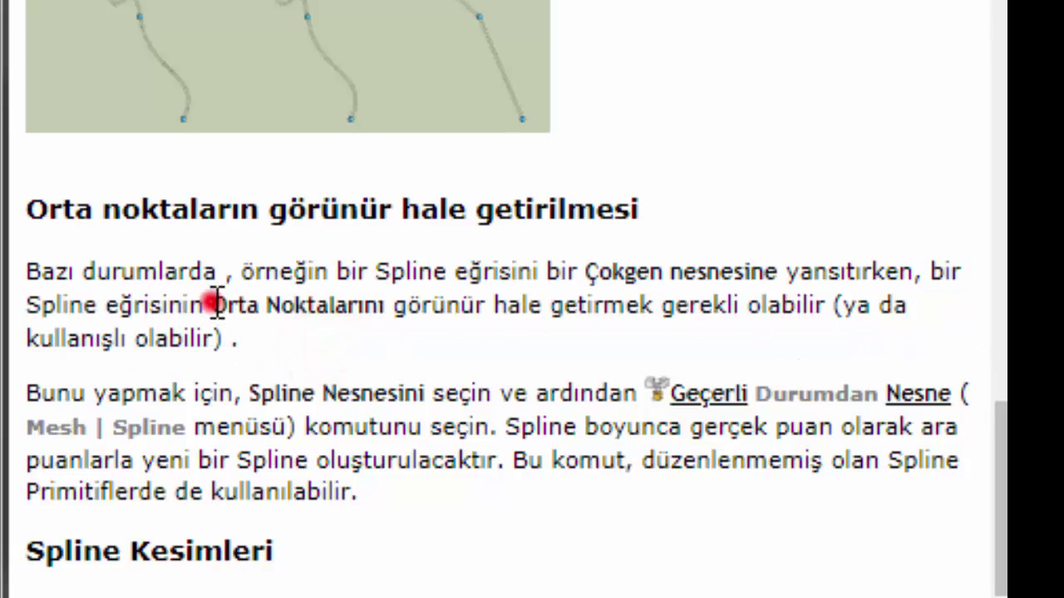
mouse_move(214, 304)
mouse_down()
mouse_move(826, 306)
mouse_move(53, 353)
mouse_up()
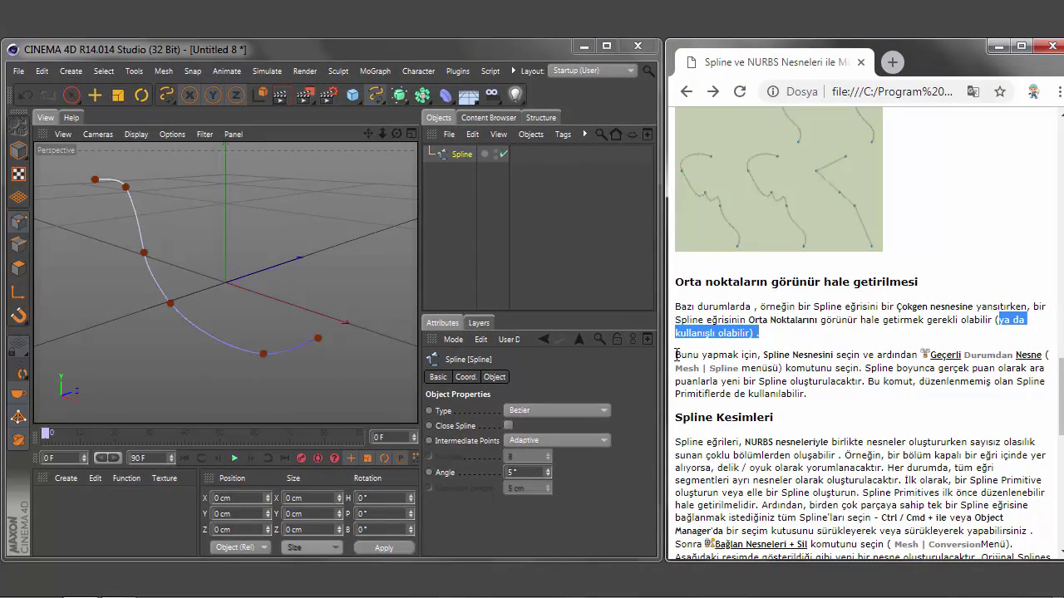
mouse_move(677, 355)
mouse_down()
mouse_move(1039, 355)
mouse_move(866, 367)
mouse_up()
Step: Make a Current State to Object copy of the Spline and select the new copy
click(461, 156)
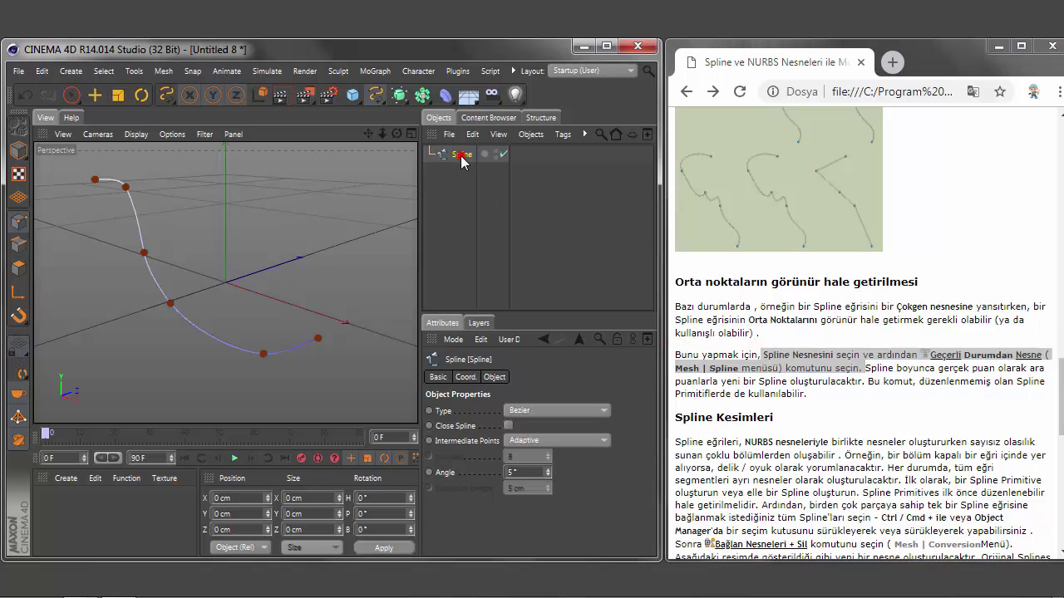
right_click(461, 157)
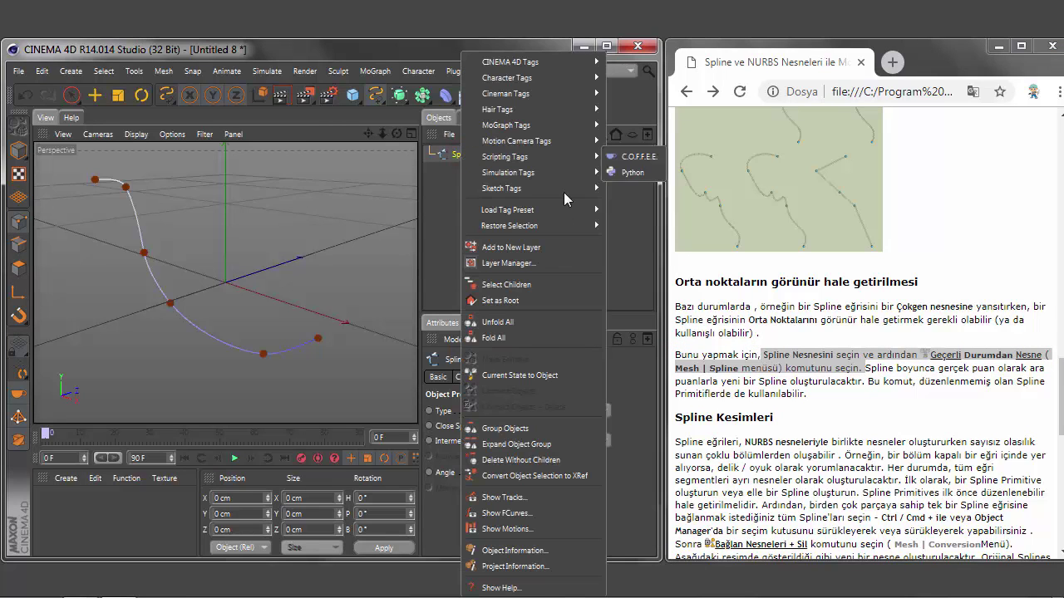
click(528, 376)
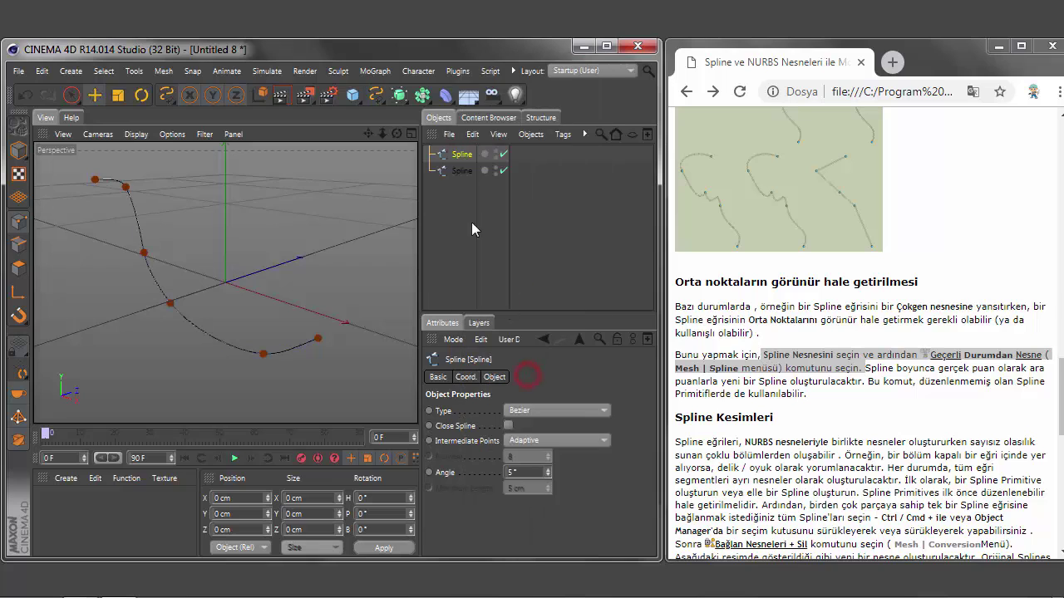
click(95, 97)
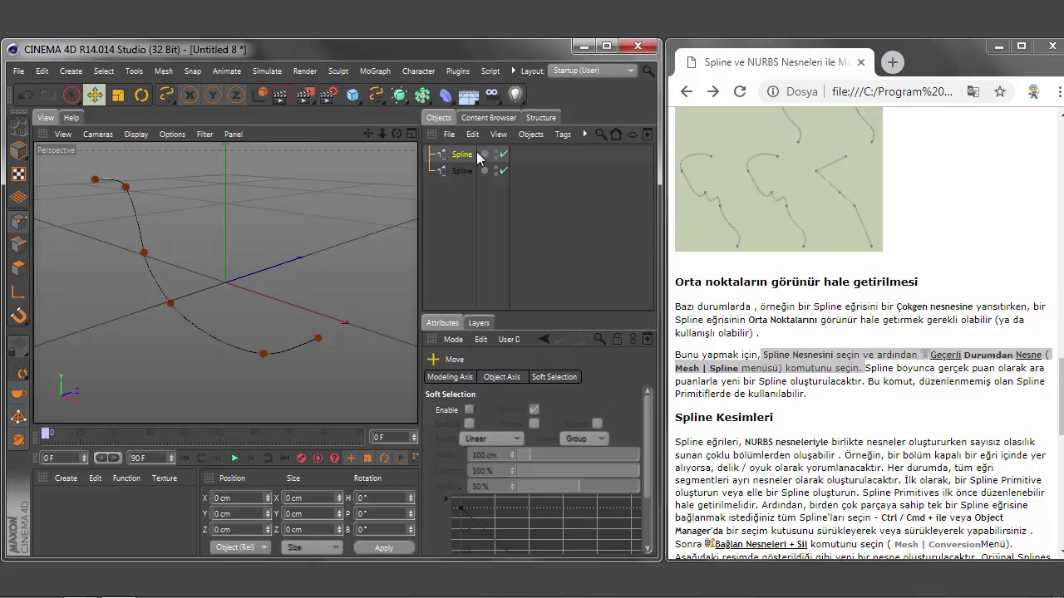
click(462, 171)
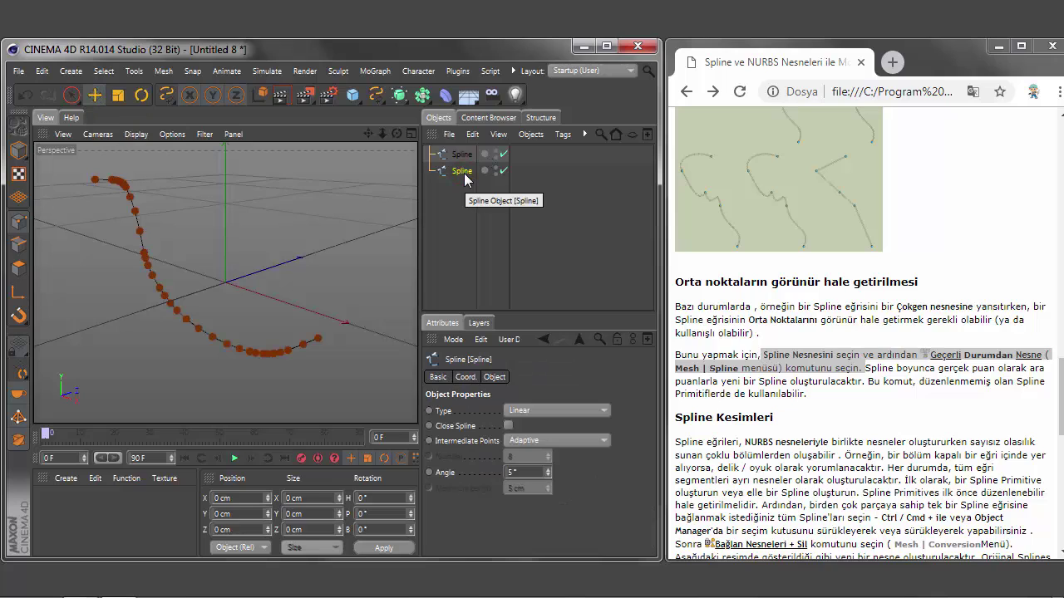
Step: Move the spline copy along Z away from the original and compare both splines' points
click(19, 149)
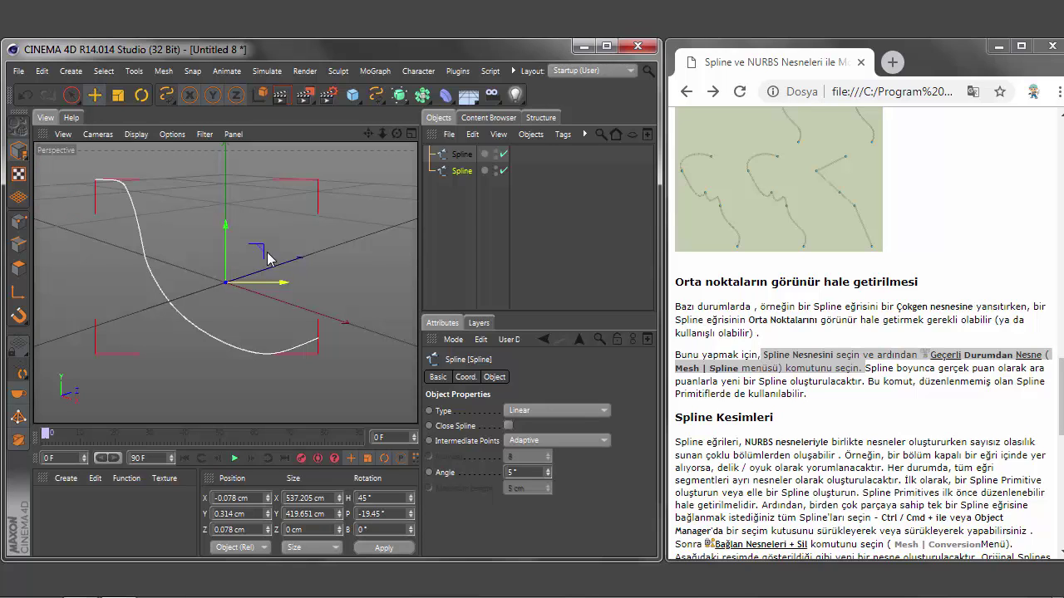
drag(261, 272, 309, 200)
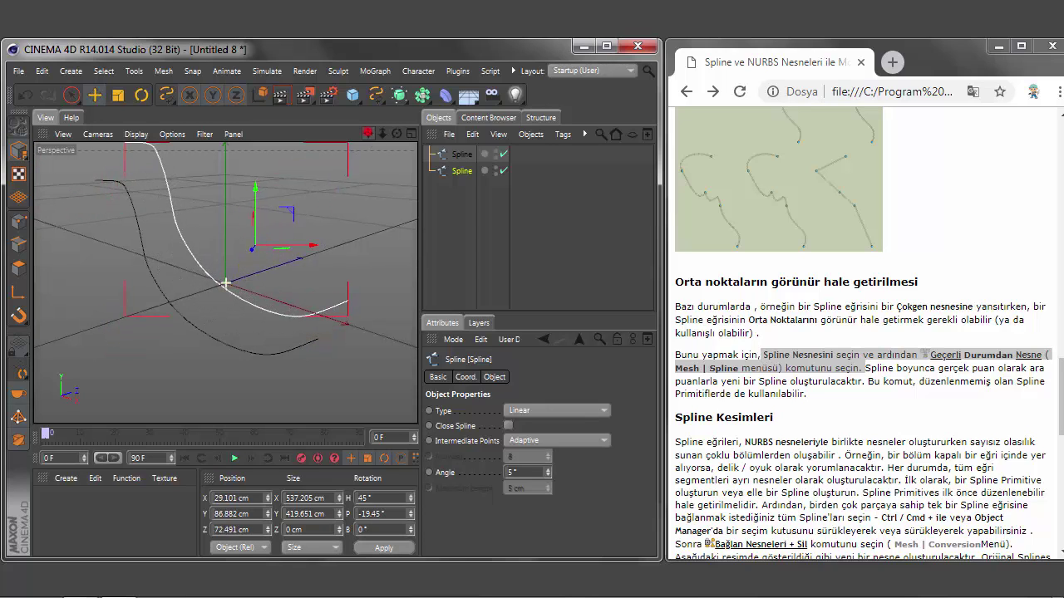
drag(368, 133, 225, 284)
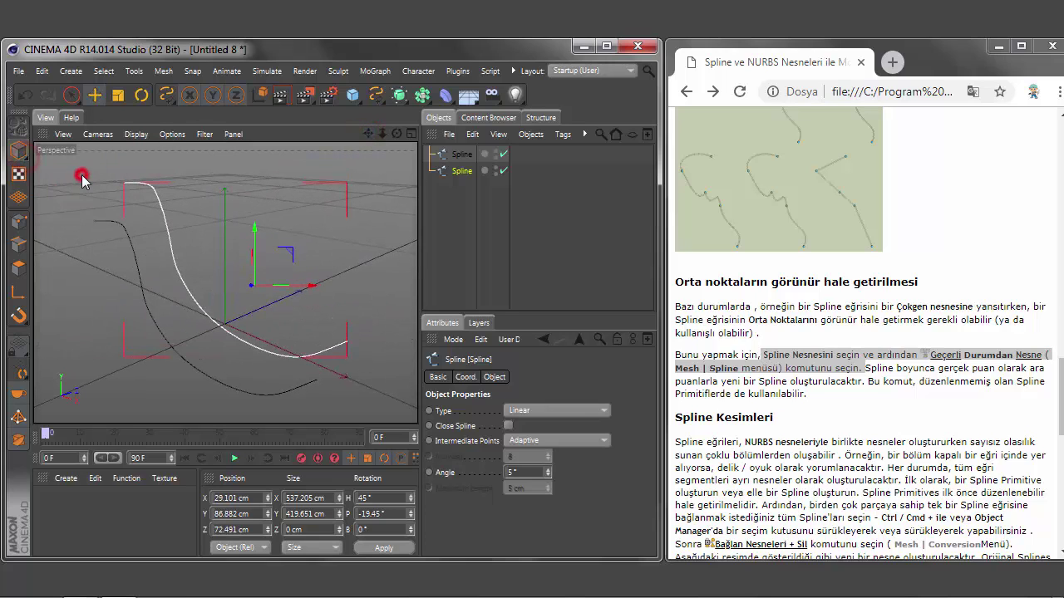
click(462, 153)
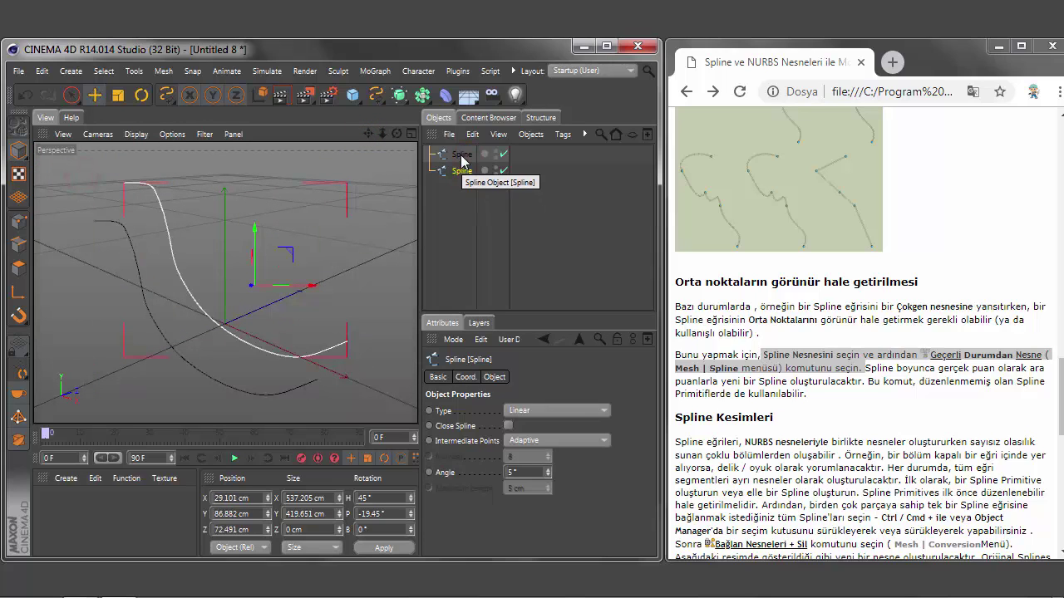
click(20, 223)
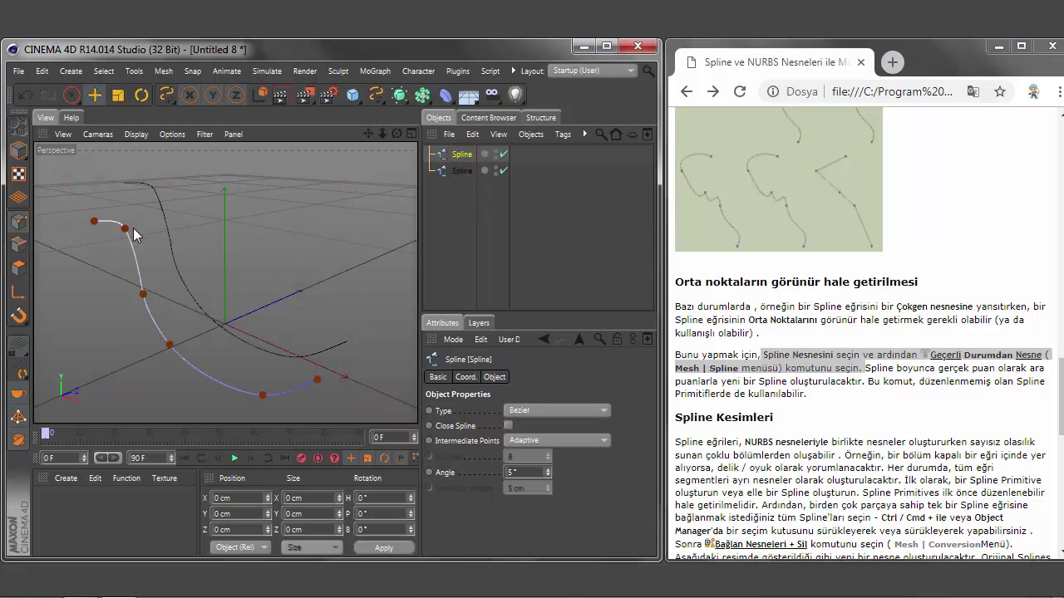
click(457, 171)
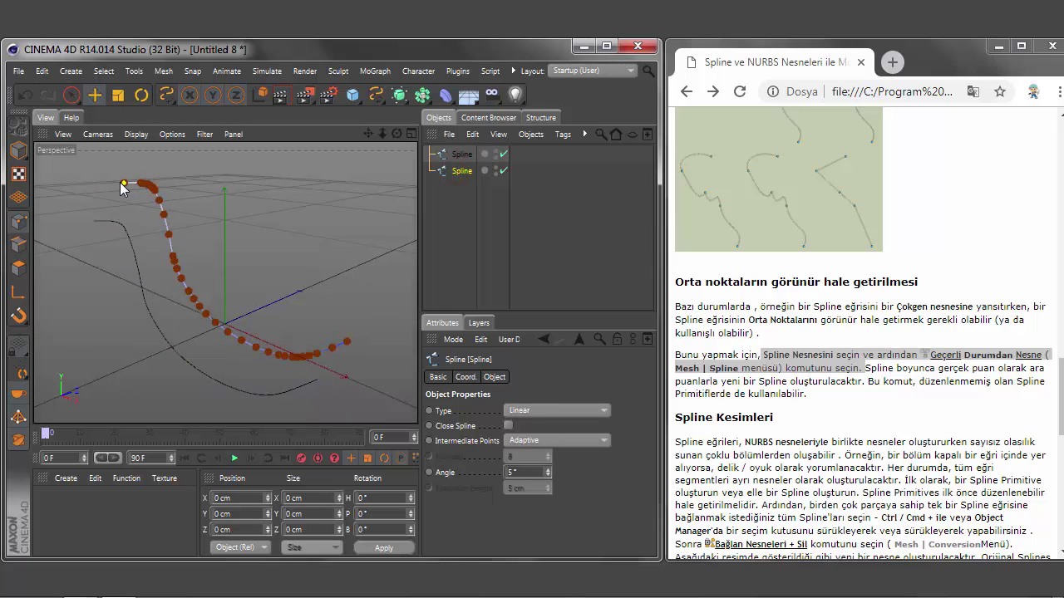
drag(398, 135, 384, 139)
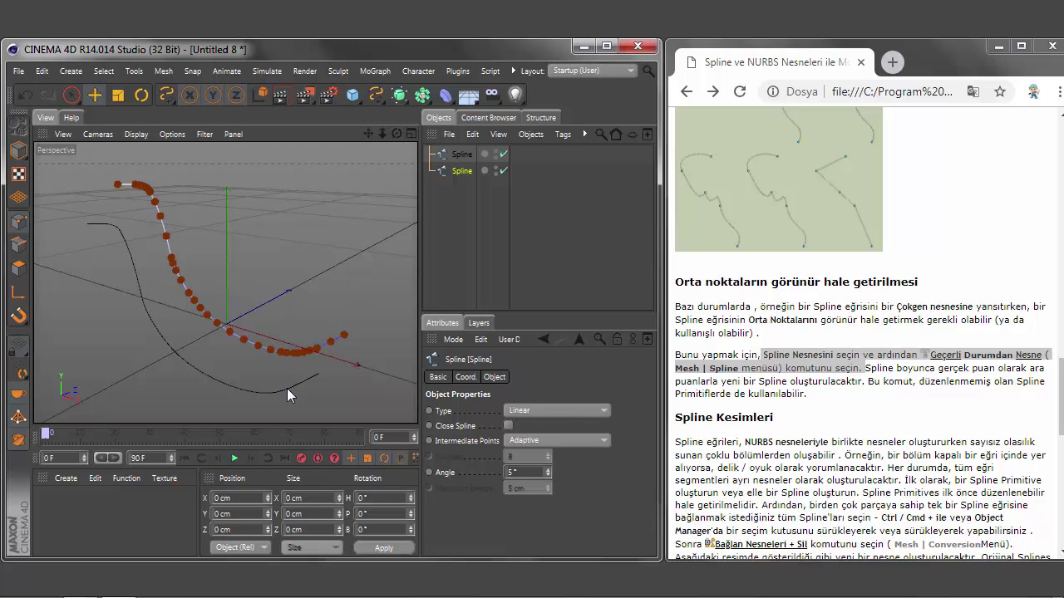
Step: Reposition the copy again, orbit around both splines, and return to Points mode
click(19, 153)
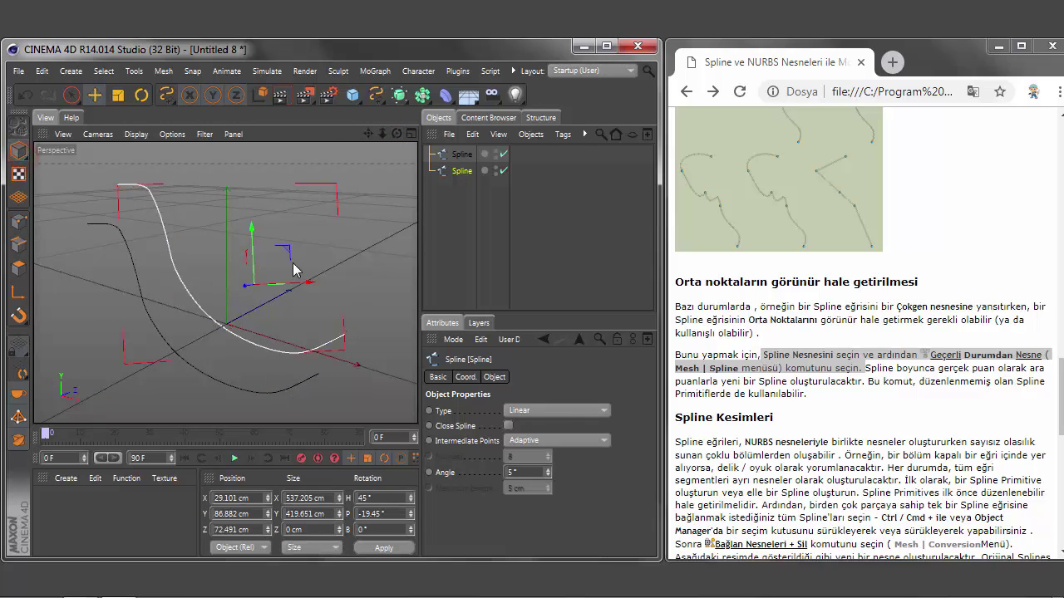
mouse_move(297, 272)
mouse_down()
mouse_move(296, 241)
mouse_move(349, 206)
mouse_up()
drag(396, 134, 369, 141)
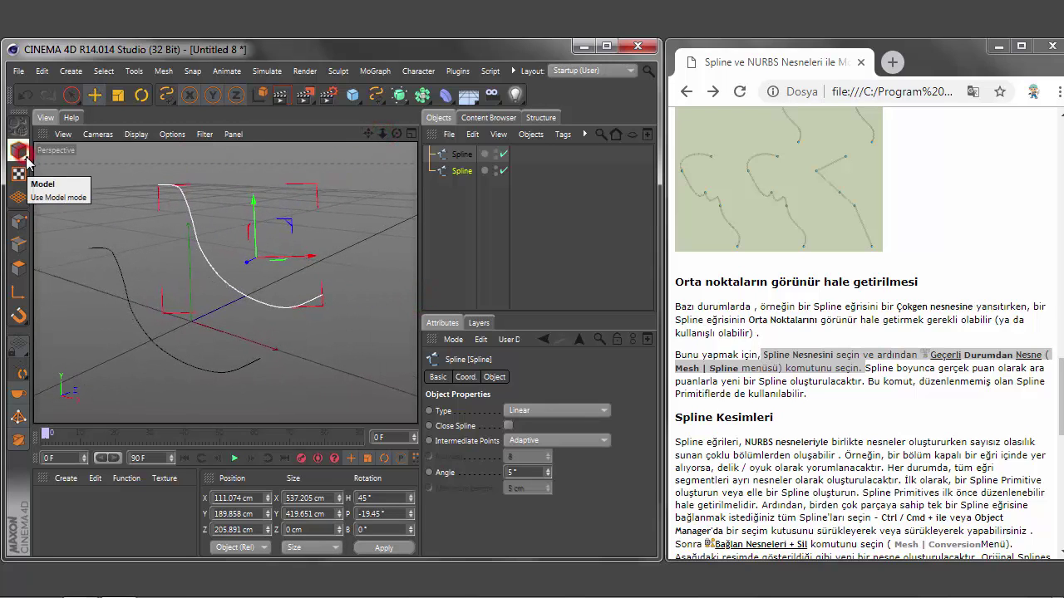
drag(18, 151, 89, 189)
key(Return)
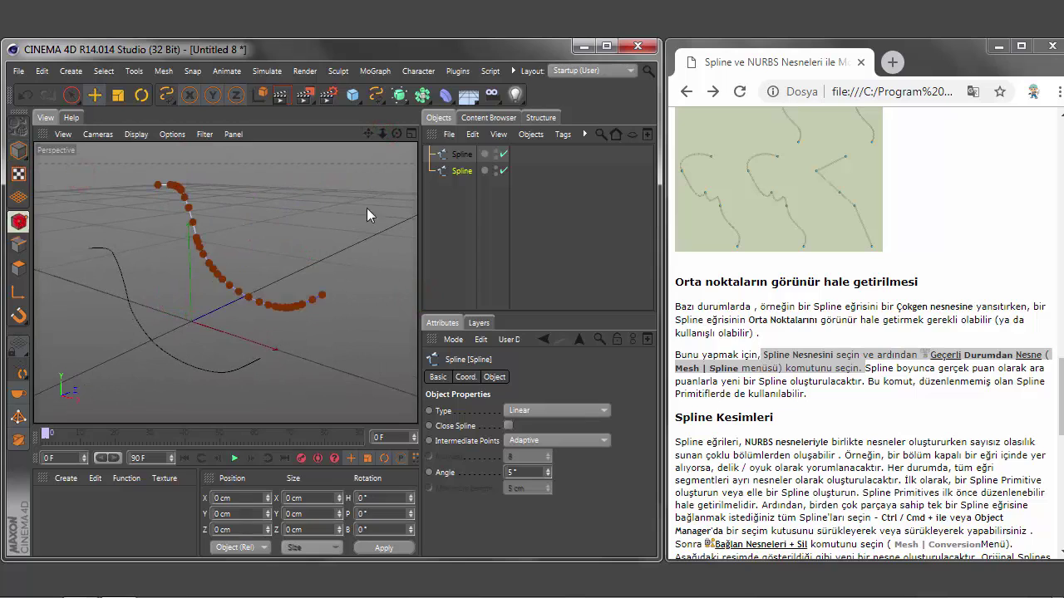
Step: Show the tutorial page in English and copy the term 'Current State to Object'
right_click(463, 177)
click(450, 200)
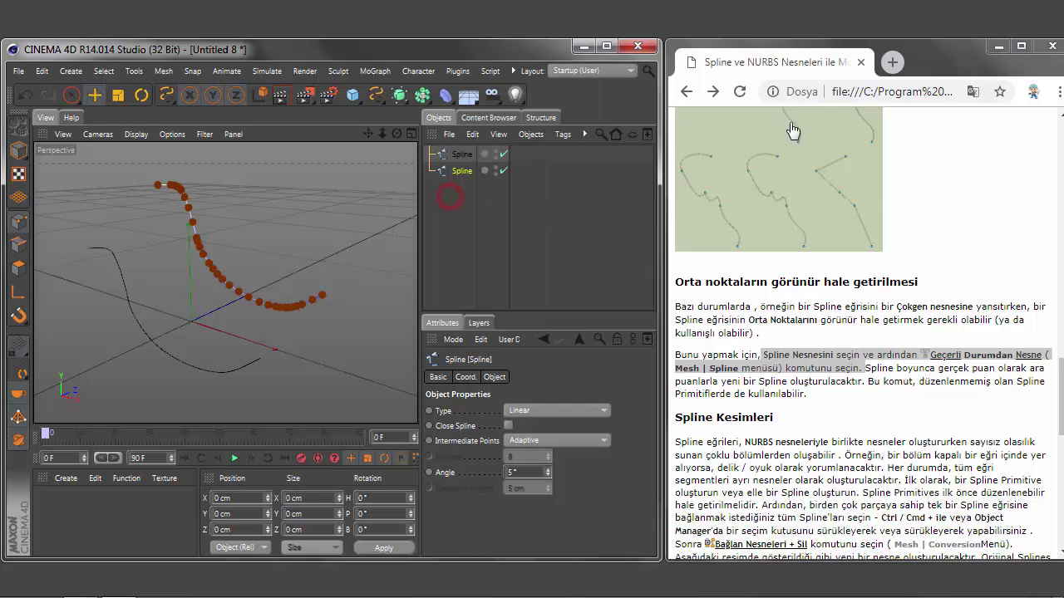
click(973, 92)
click(891, 167)
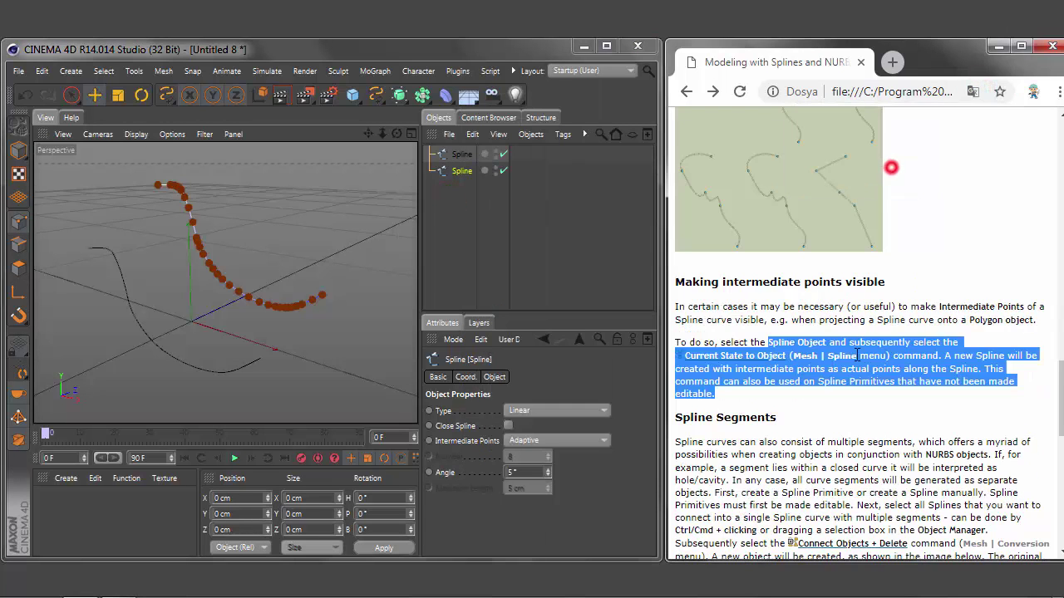
click(796, 356)
drag(785, 355, 687, 356)
key(ctrl+c)
right_click(728, 360)
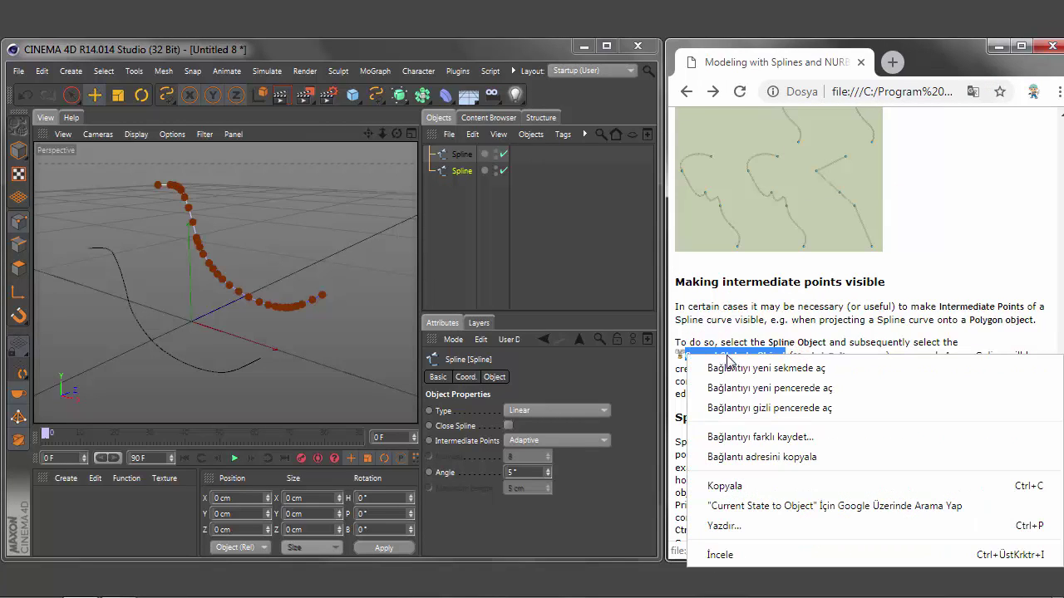
click(725, 486)
Step: Rename the copy 'Spline Current State to Object' and the original 'Spline normal'
click(468, 172)
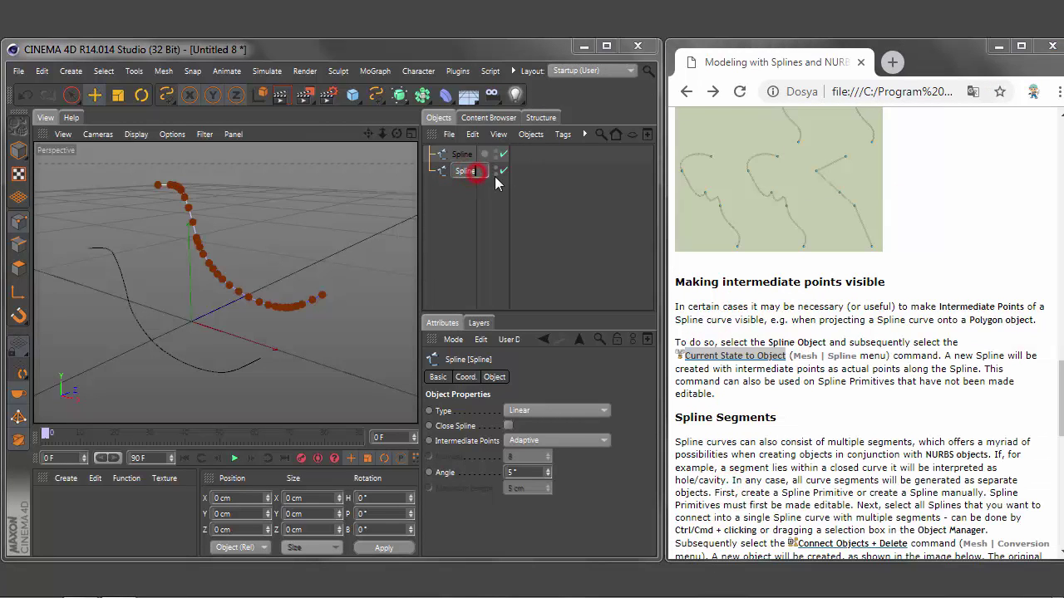
key(ctrl+v)
click(470, 220)
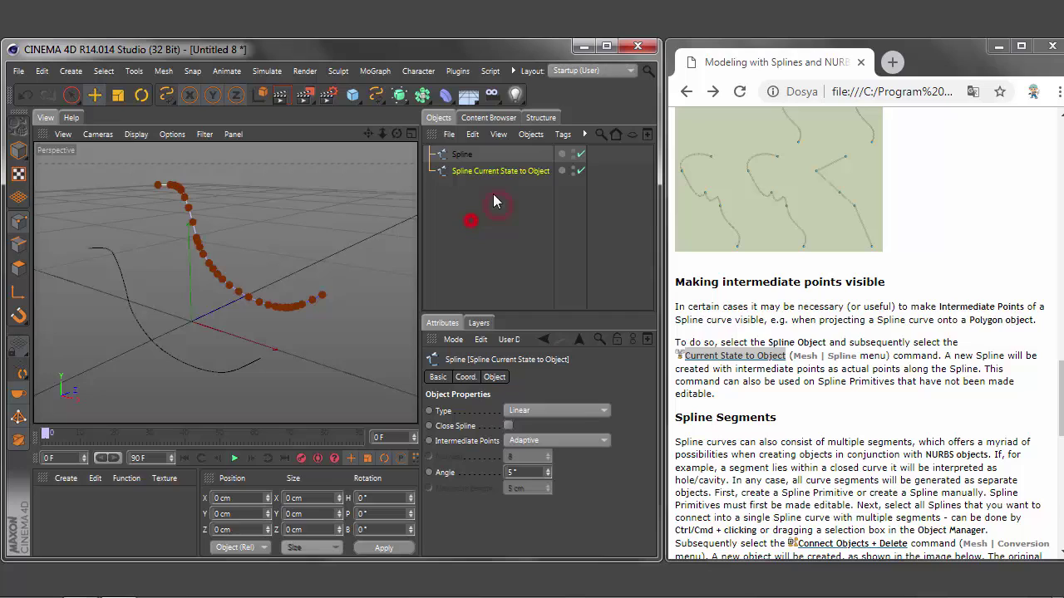
click(464, 155)
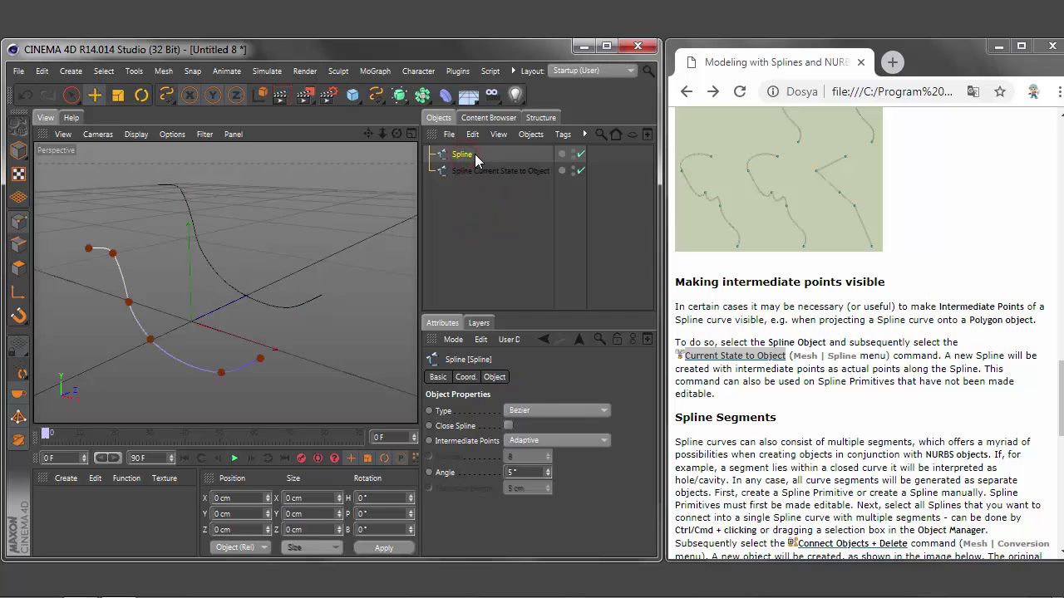
double_click(468, 154)
text(Spline norma)
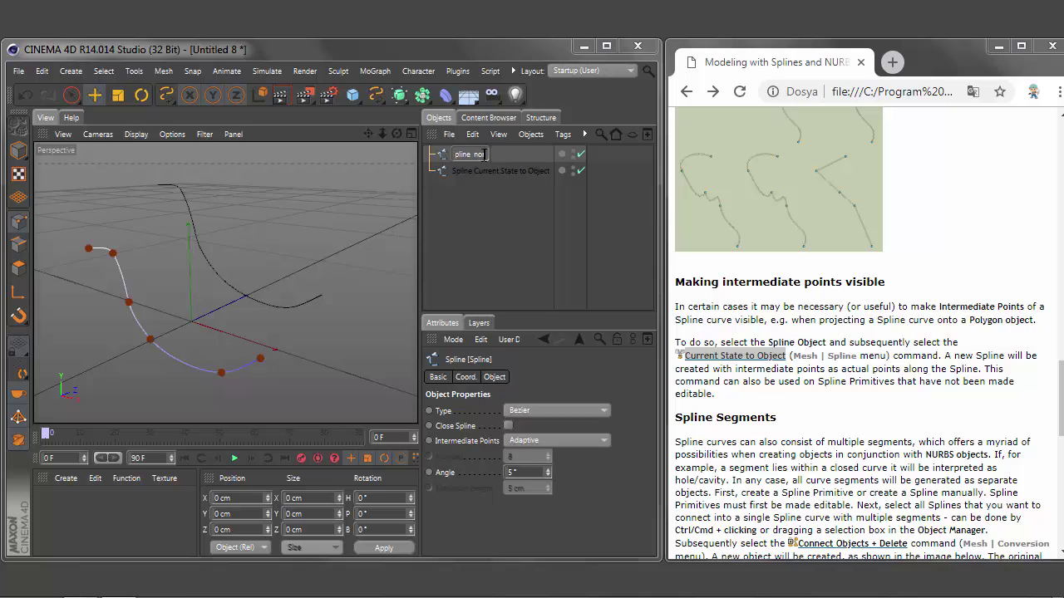
text(l)
key(Return)
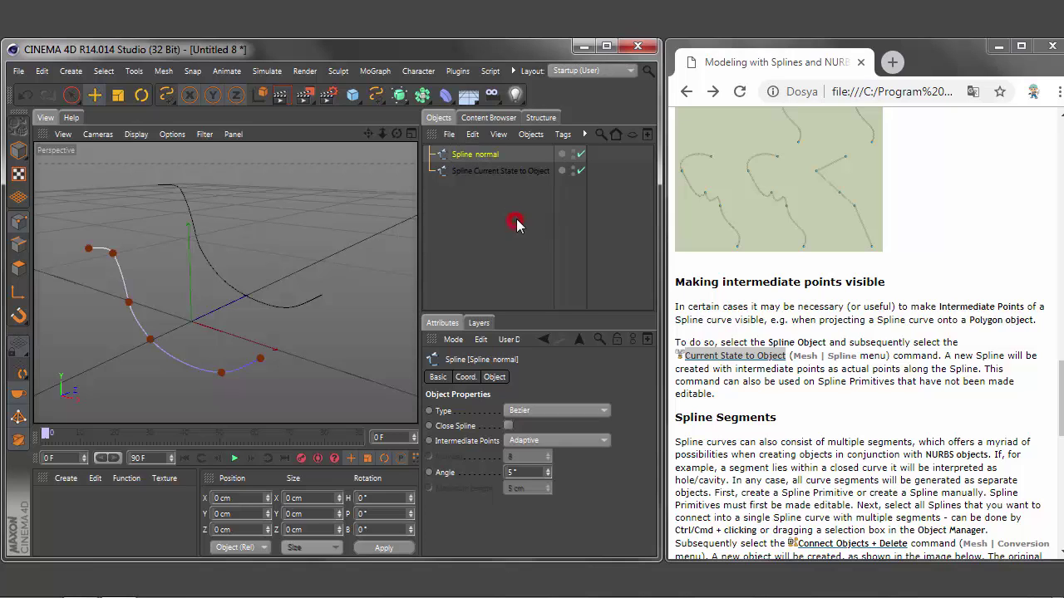
Step: Select each spline in turn to compare their Linear and Bezier points
click(478, 173)
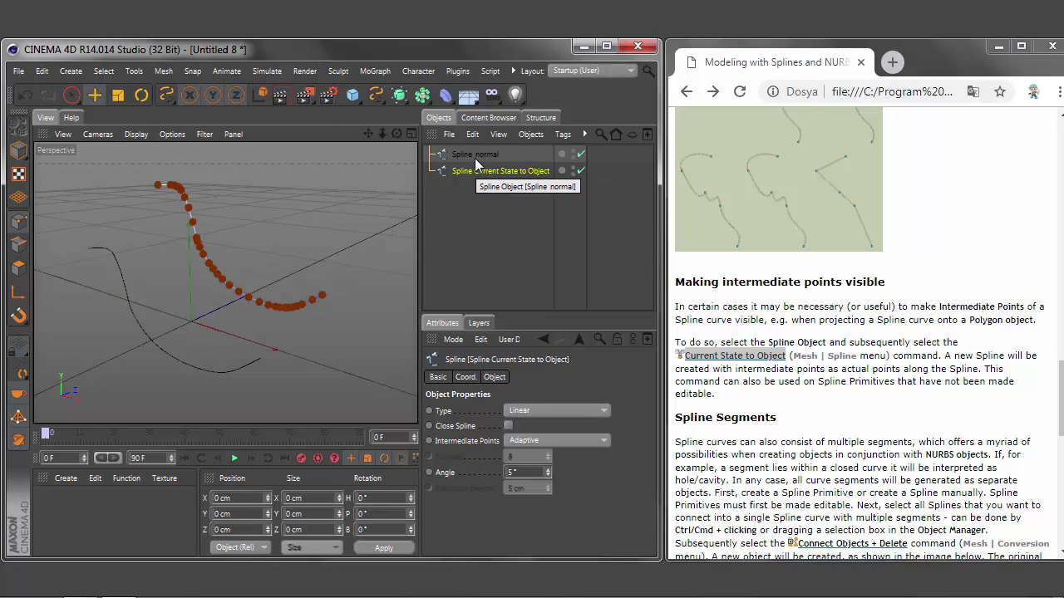
click(475, 156)
click(474, 173)
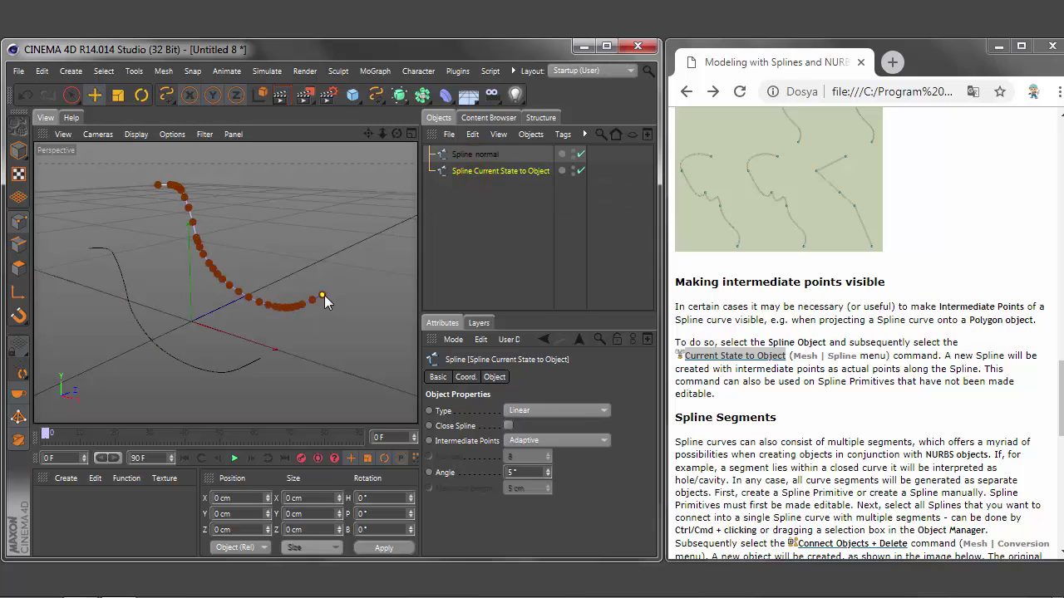
click(473, 156)
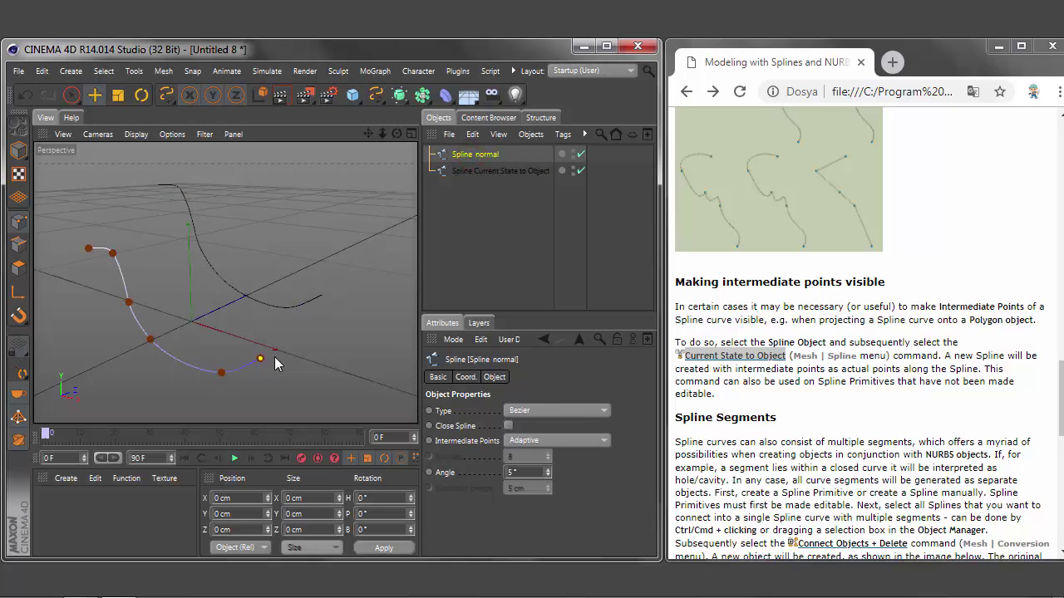
Step: Add a Sweep NURBS and a Circle profile, scaling the circle down to a small ring
click(402, 99)
click(452, 176)
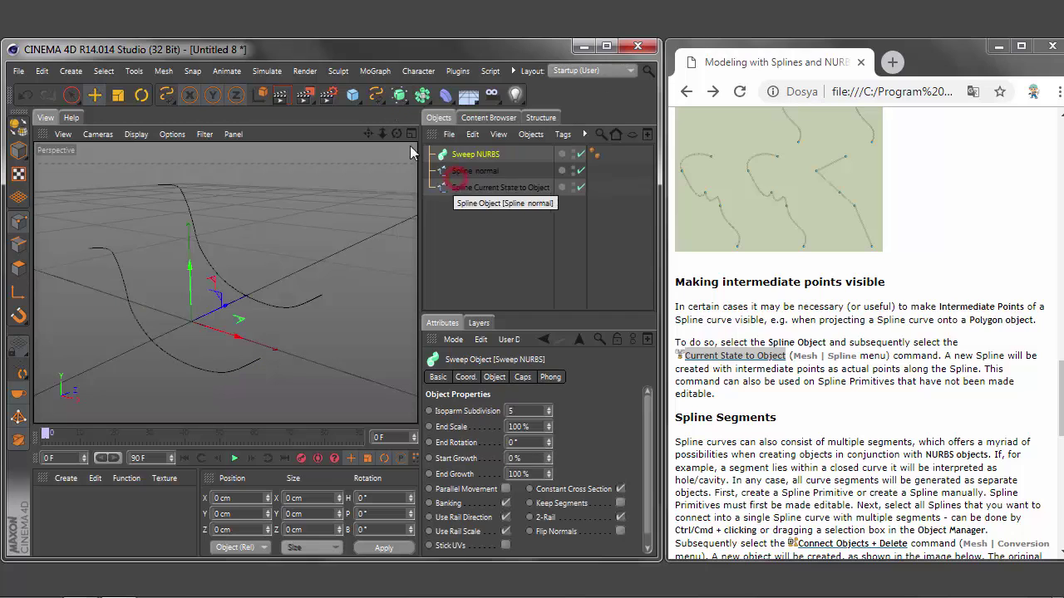
click(376, 95)
click(505, 182)
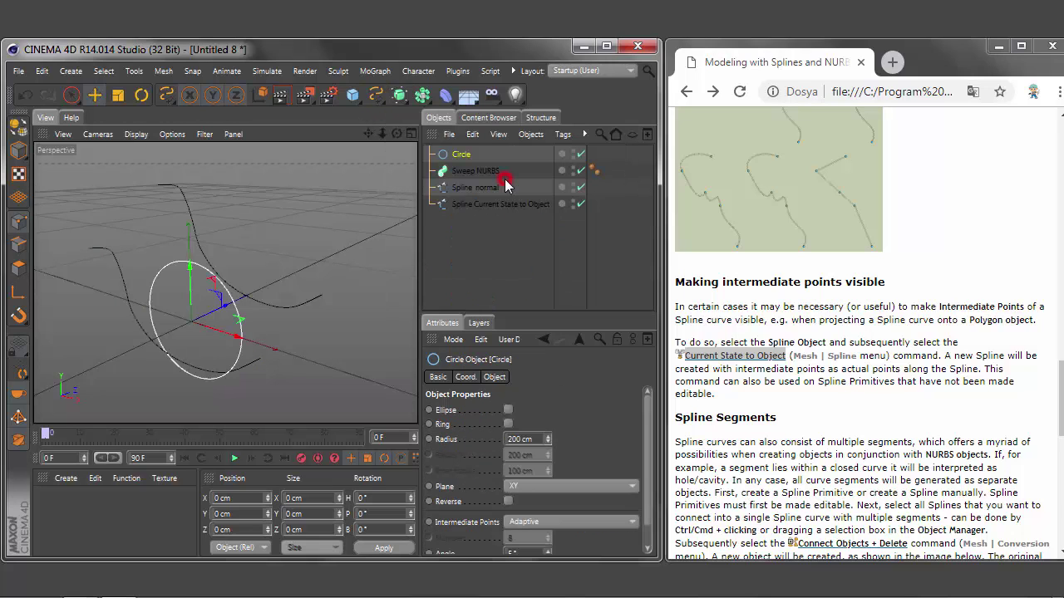
click(117, 95)
drag(375, 241, 349, 241)
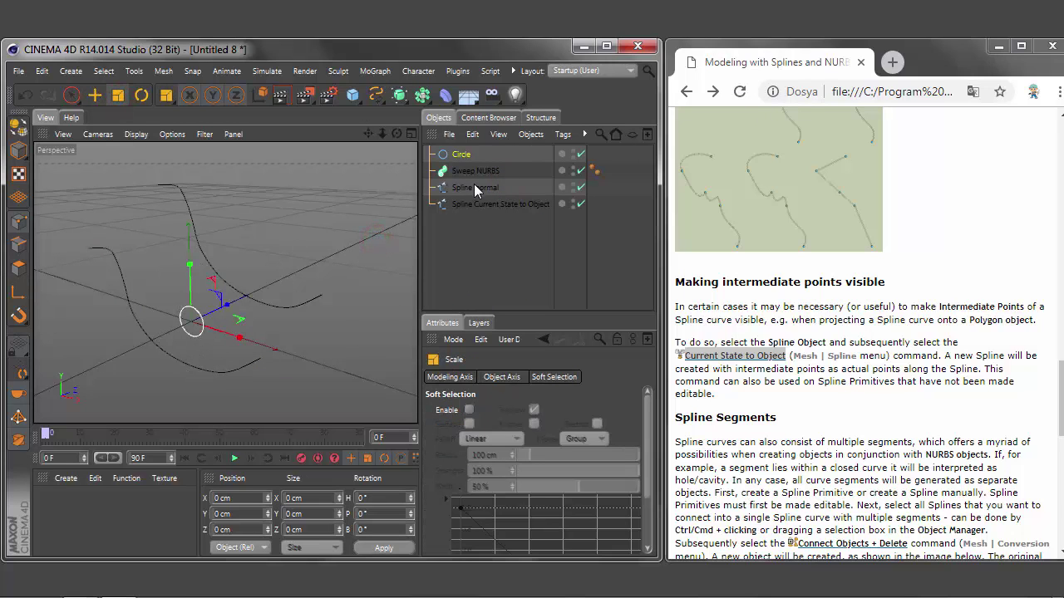
Step: Nest the Circle and Spline normal under Sweep NURBS
drag(459, 155, 465, 178)
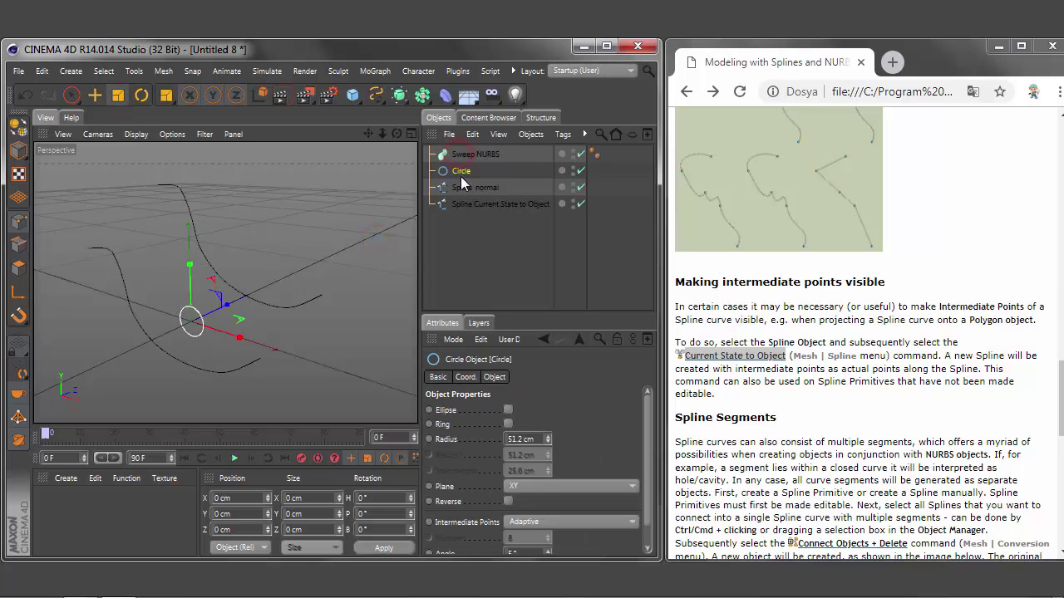
click(472, 187)
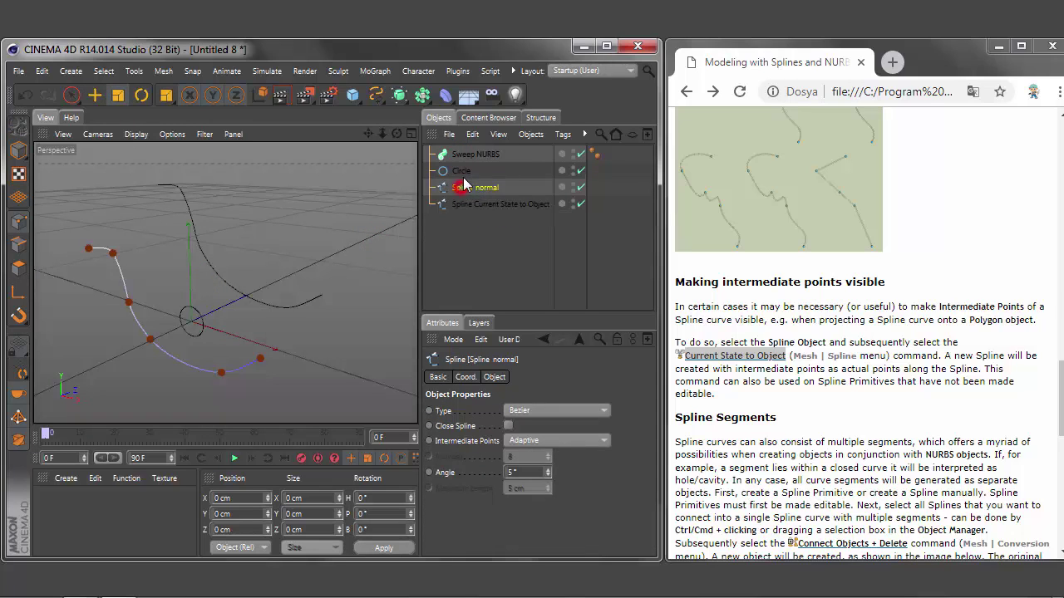
mouse_move(462, 170)
mouse_down()
mouse_move(467, 155)
mouse_move(469, 175)
mouse_up()
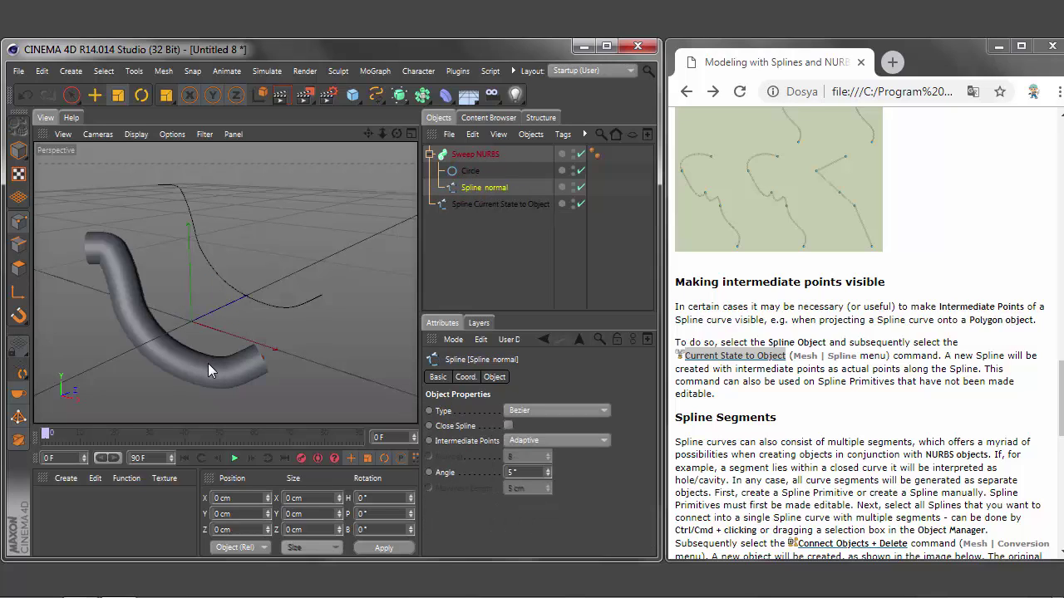
click(473, 205)
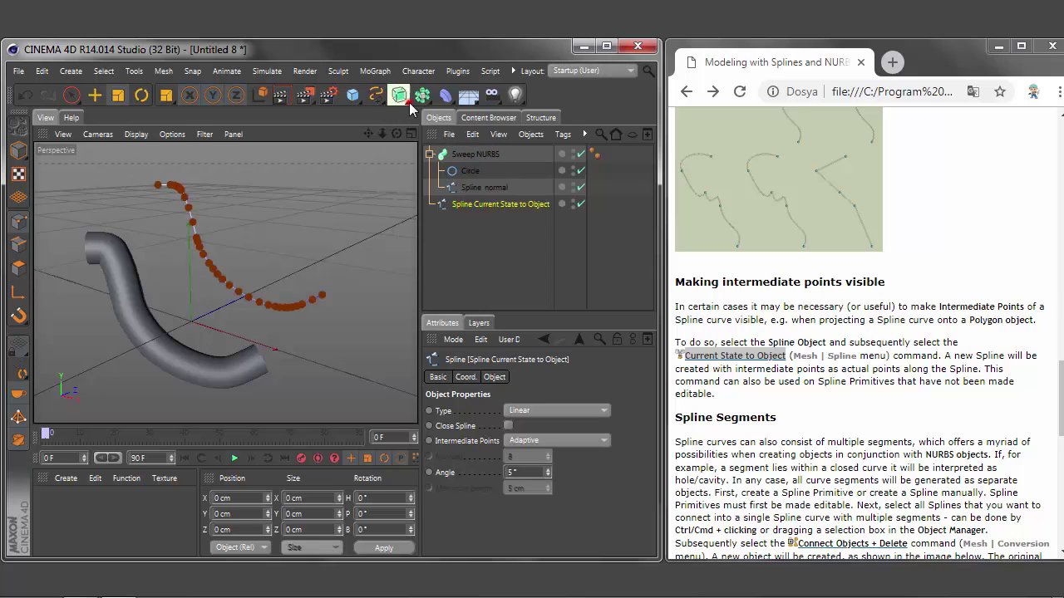
Step: Add Sweep NURBS.1 with a Circle copy and the Current State to Object spline beneath it
mouse_move(400, 94)
mouse_down()
mouse_move(458, 179)
mouse_move(472, 256)
mouse_move(475, 223)
mouse_up()
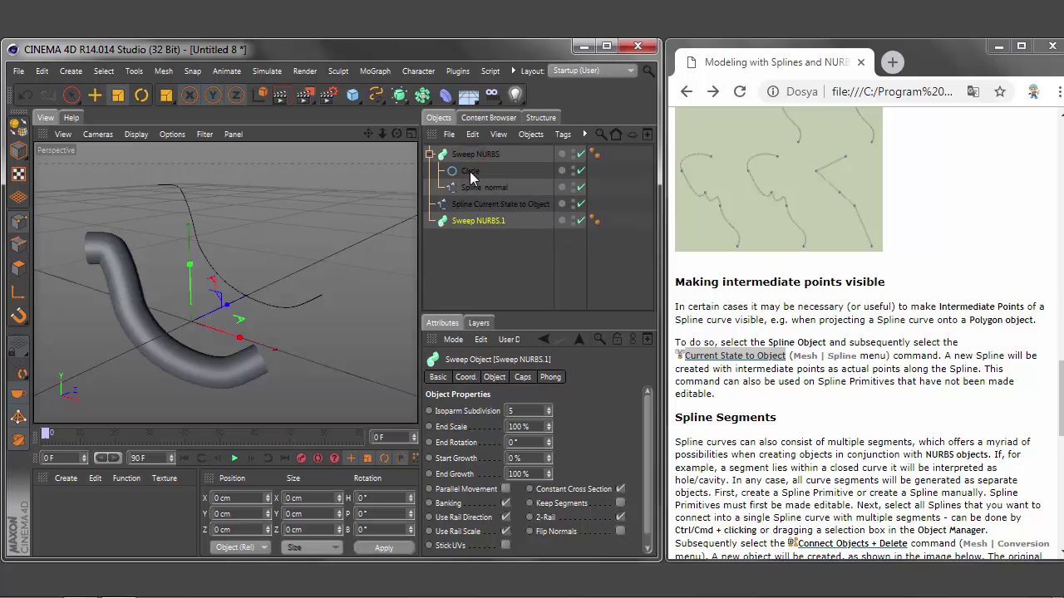
ctrl+drag(470, 176, 471, 262)
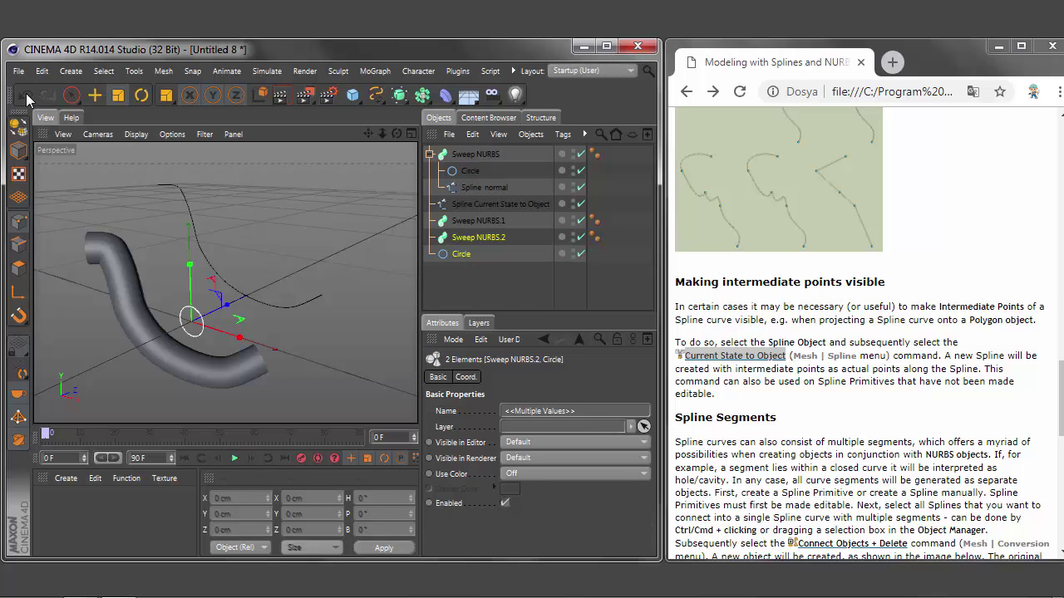
click(27, 95)
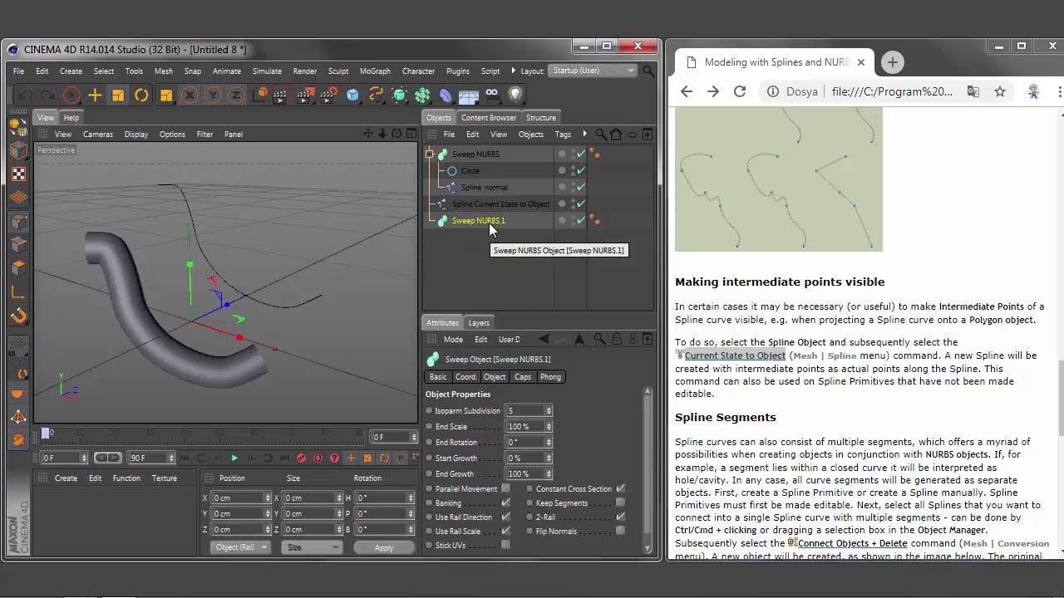
ctrl+drag(470, 171, 471, 250)
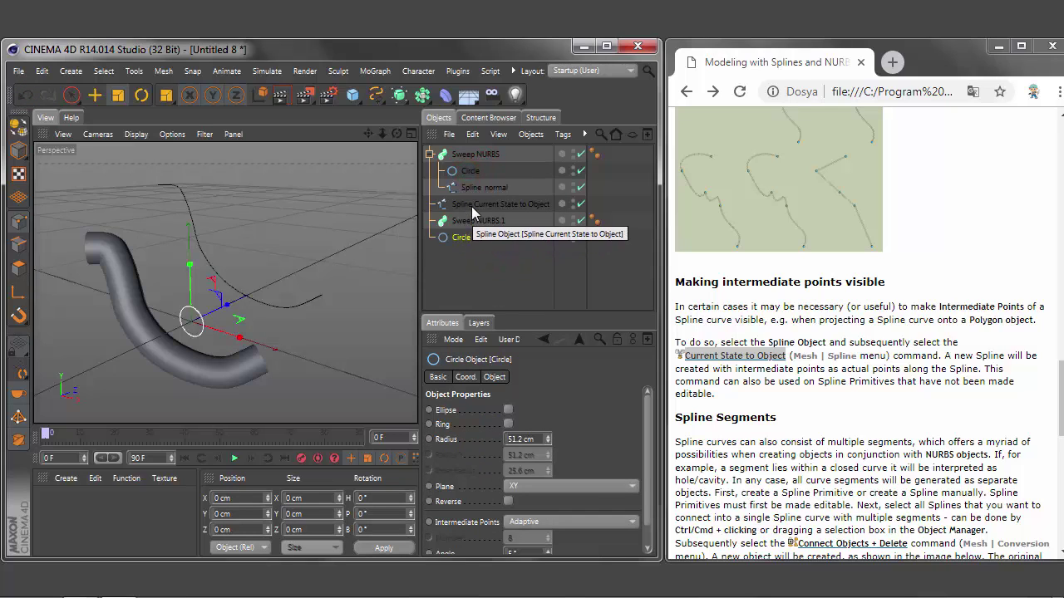
mouse_move(471, 205)
mouse_down()
mouse_move(478, 228)
mouse_move(467, 244)
mouse_up()
click(466, 239)
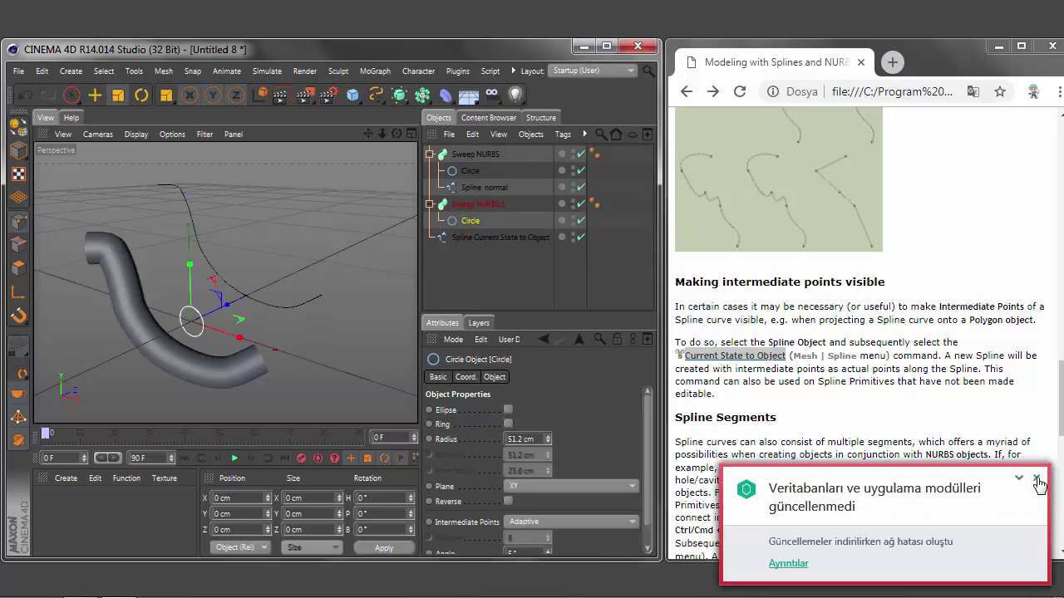
click(470, 241)
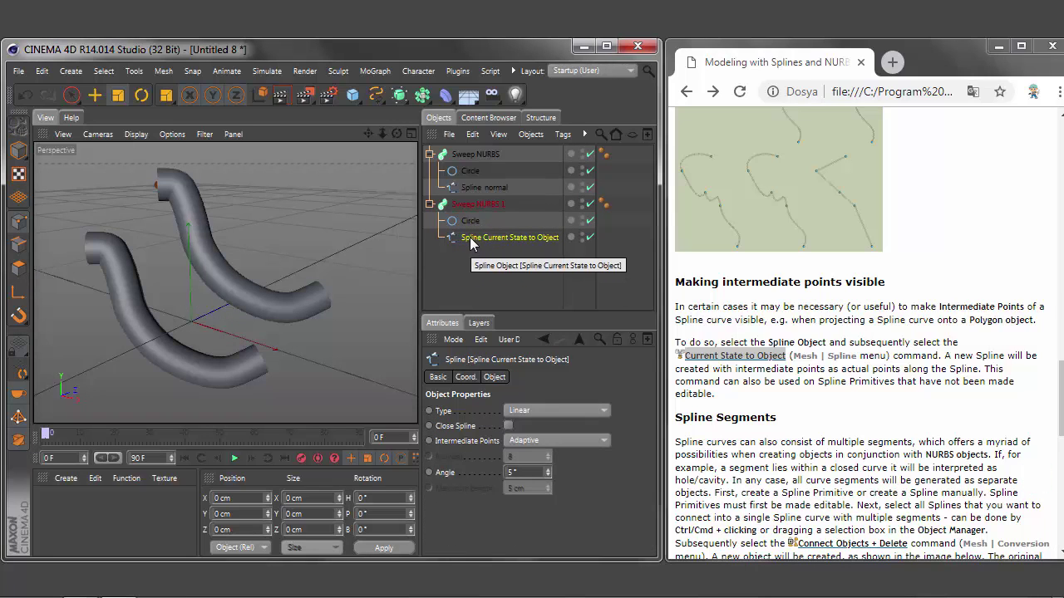
Step: Display the sweeps as line wireframes and switch to four views, enlarging the front view
click(137, 135)
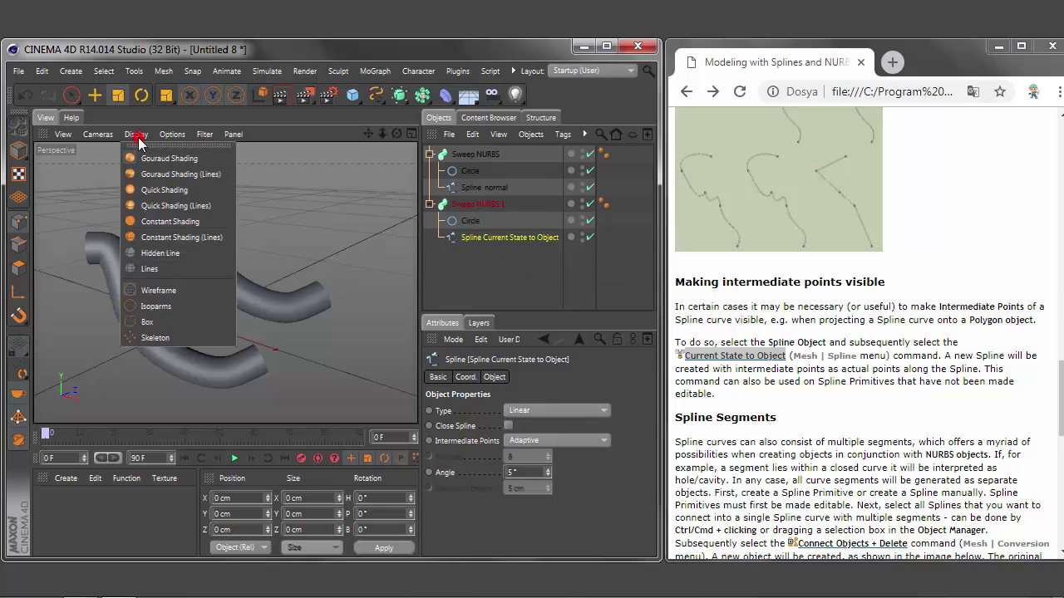
click(153, 270)
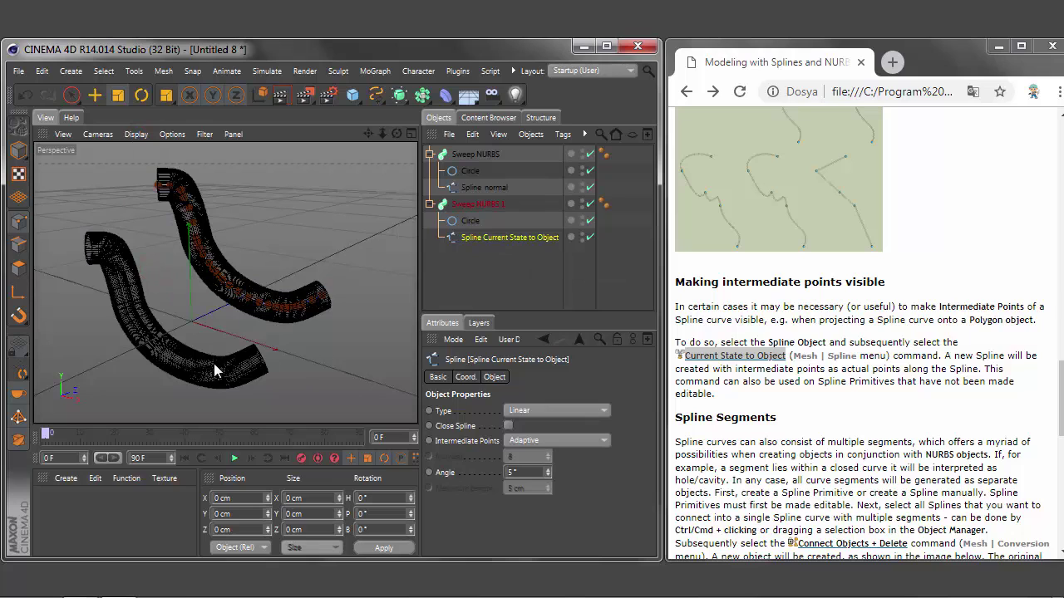
click(411, 135)
click(412, 284)
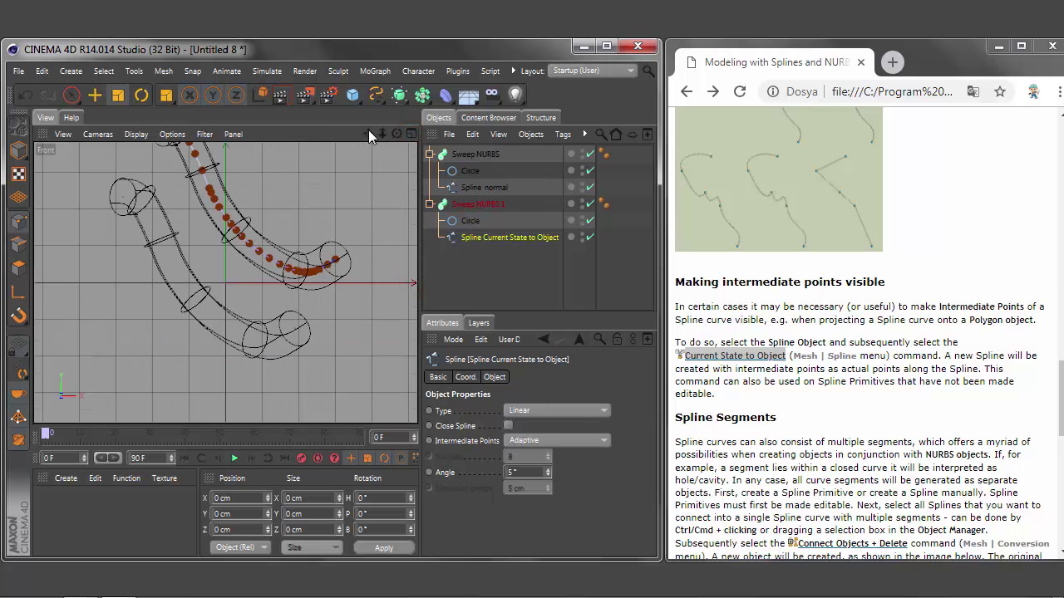
Step: Zoom the front view to frame both tubes, then select each spline to compare points
drag(368, 131, 297, 306)
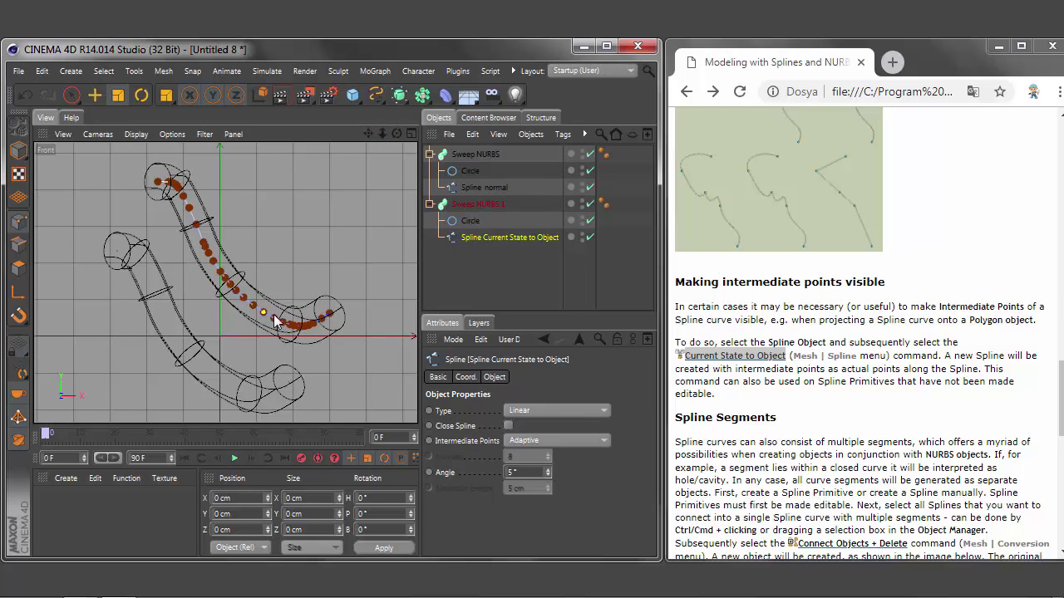
scroll(216, 268, up, 3)
scroll(216, 268, up, 2)
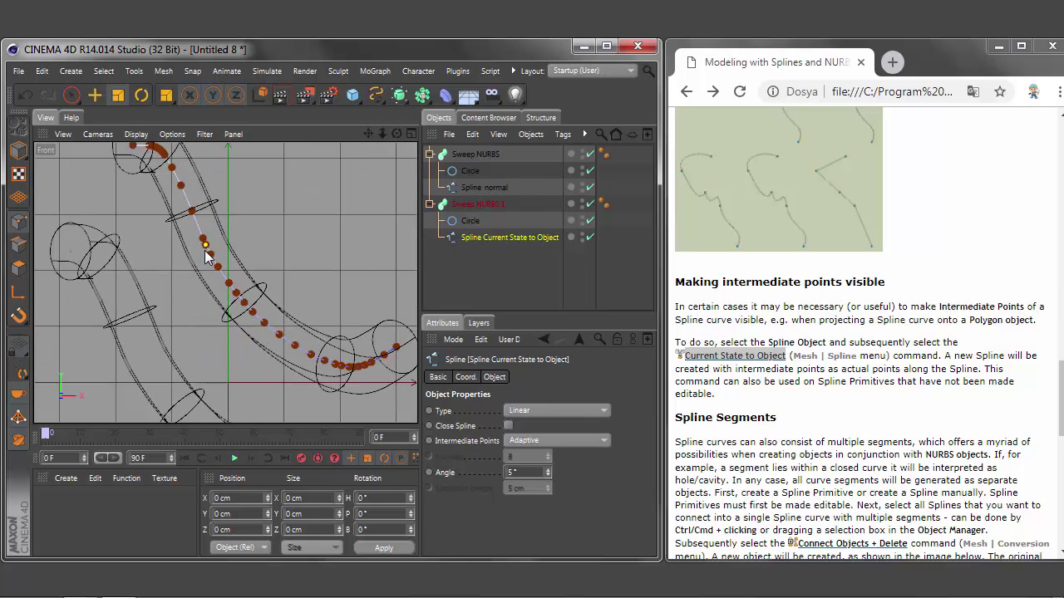
scroll(216, 268, down, 5)
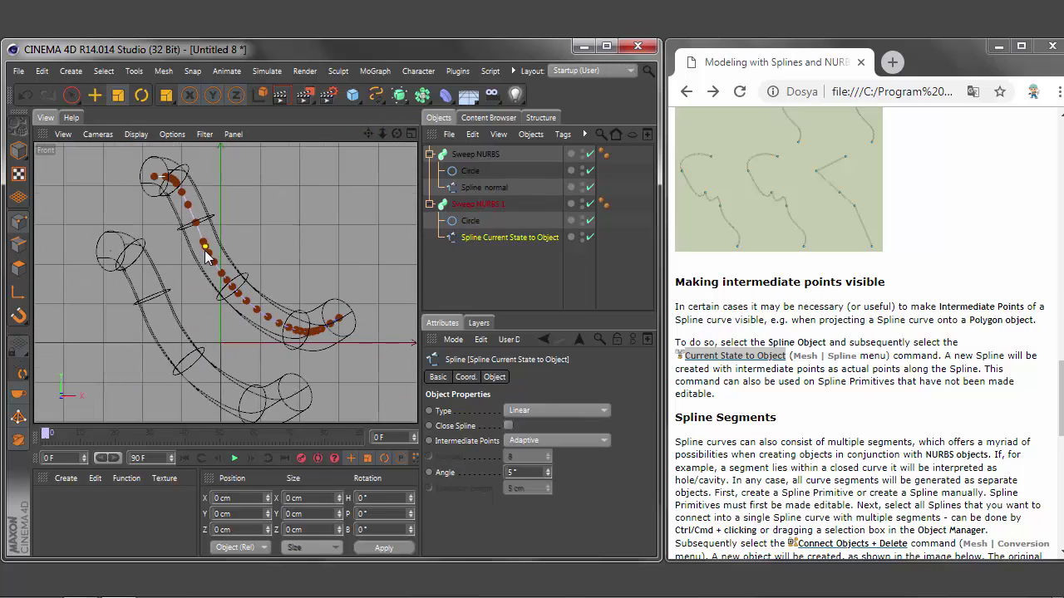
click(476, 189)
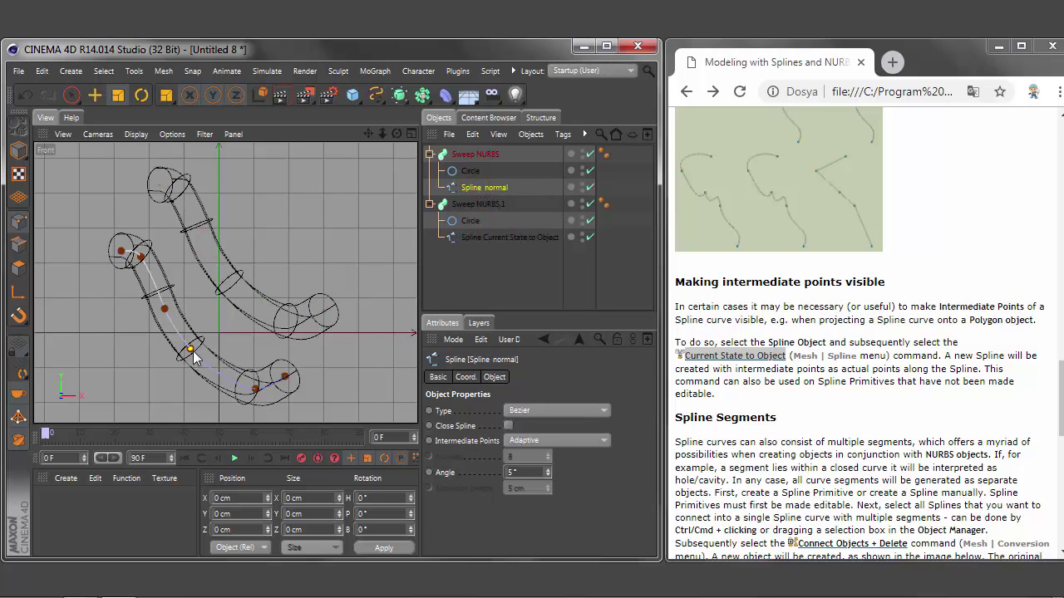
click(472, 238)
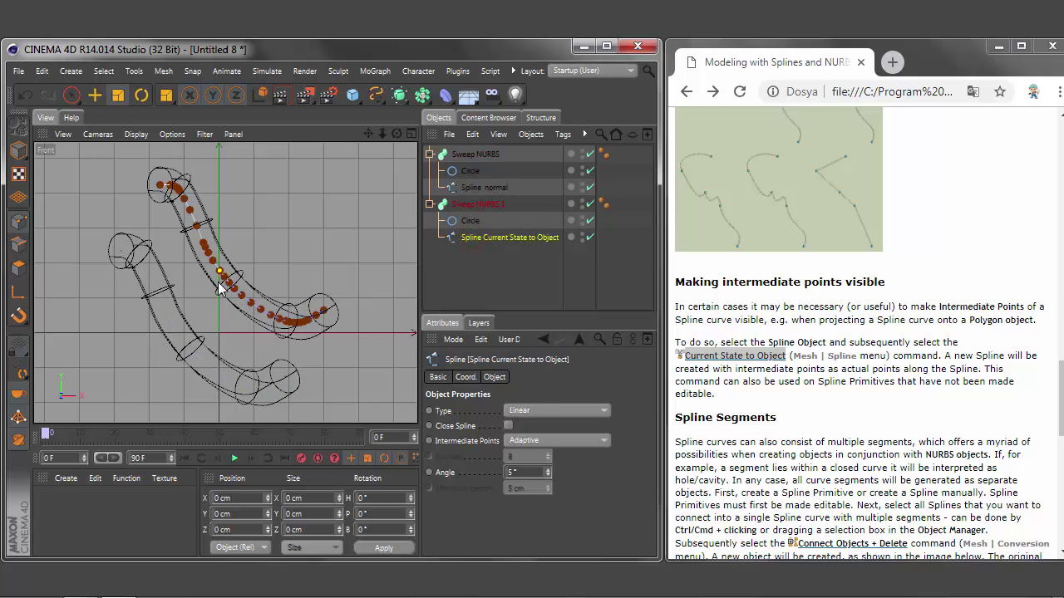
Step: Maximize the Perspective view, then zoom, pan and orbit until both tubes are framed
click(409, 137)
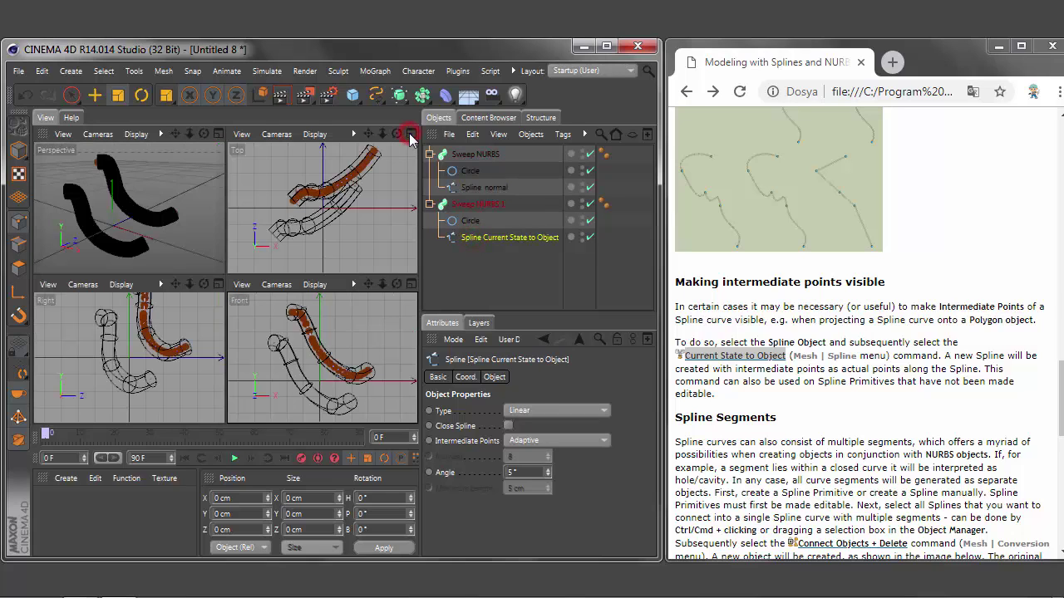
click(214, 136)
scroll(190, 281, up, 5)
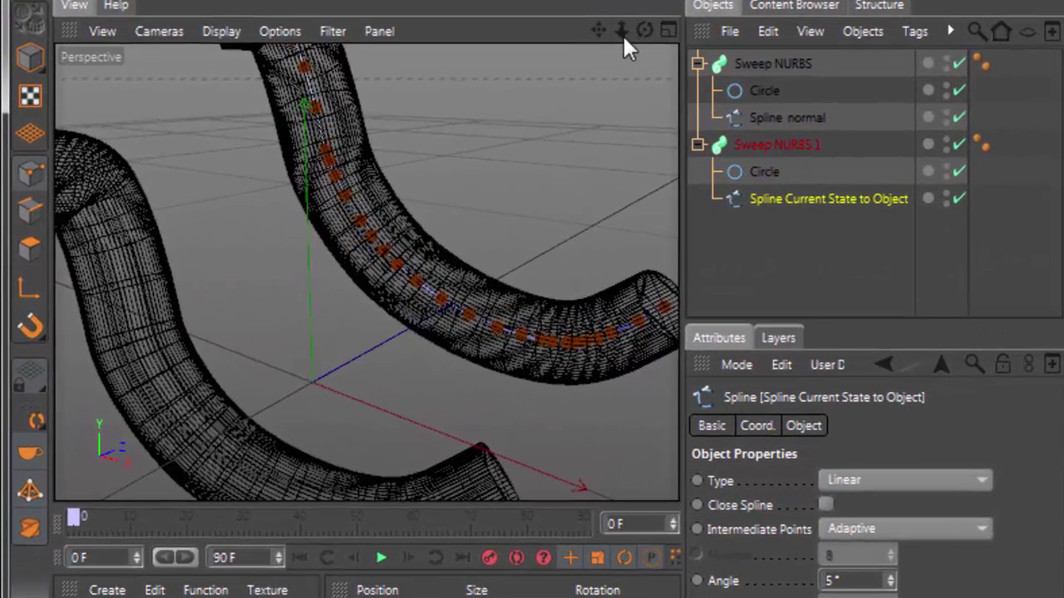
drag(404, 117, 390, 133)
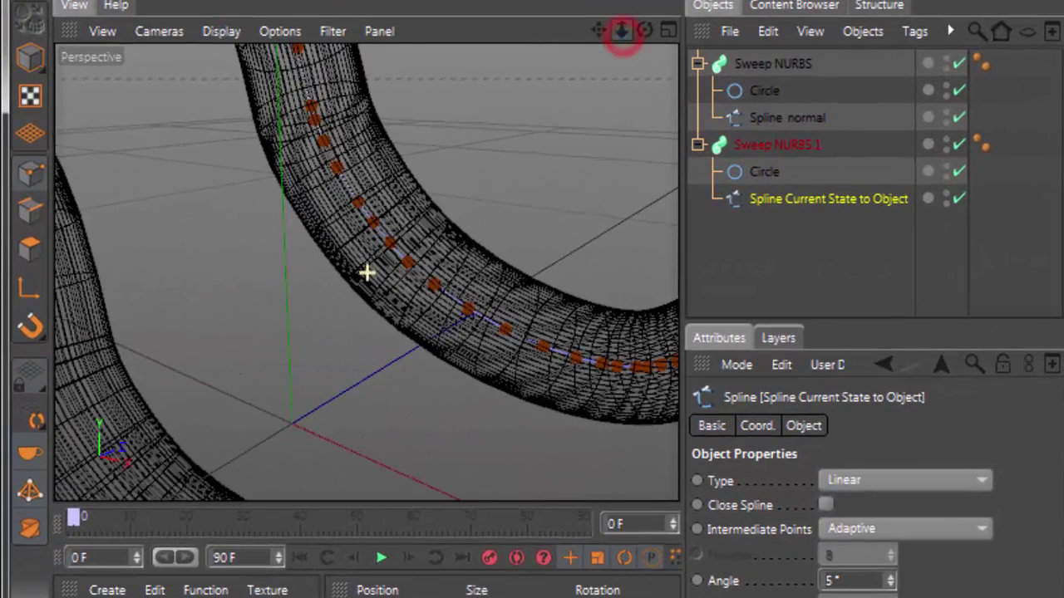
drag(596, 33, 499, 16)
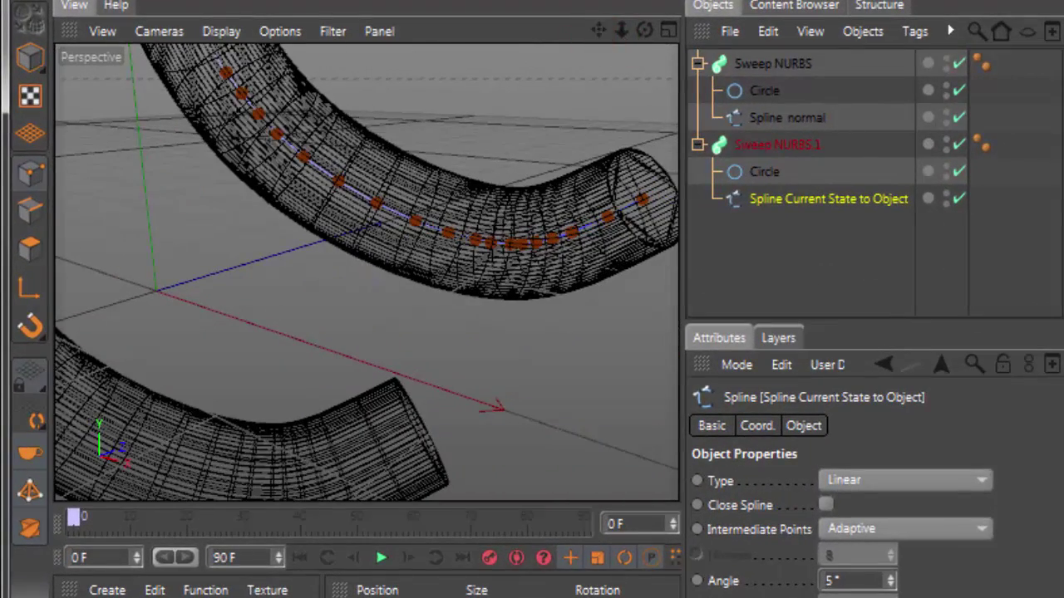
alt+drag(508, 193, 640, 48)
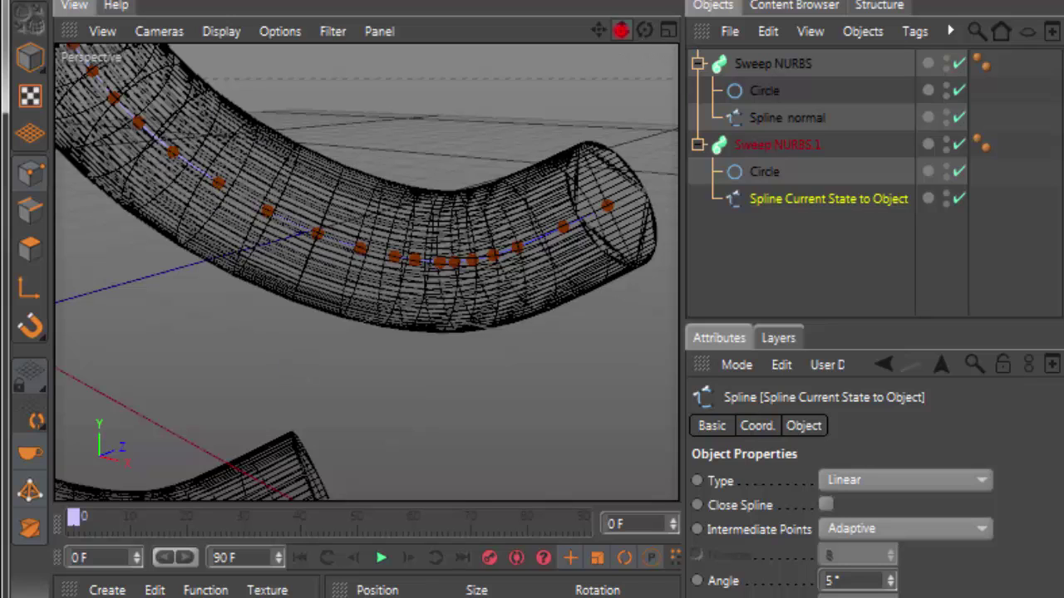
drag(621, 30, 681, 296)
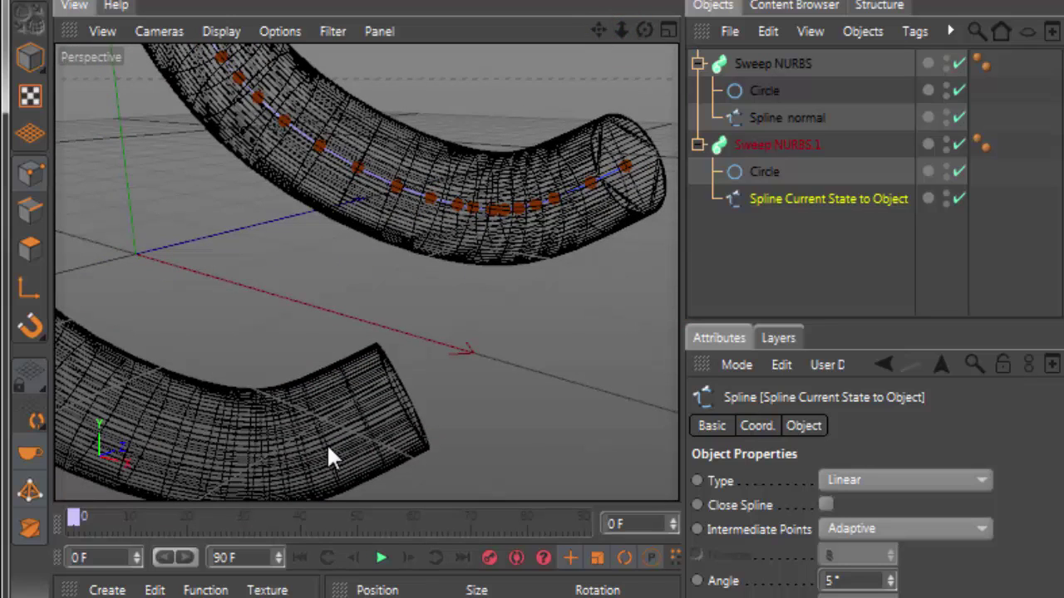
Step: Raise a middle point of Spline normal to bend the lower tube
click(776, 117)
click(252, 449)
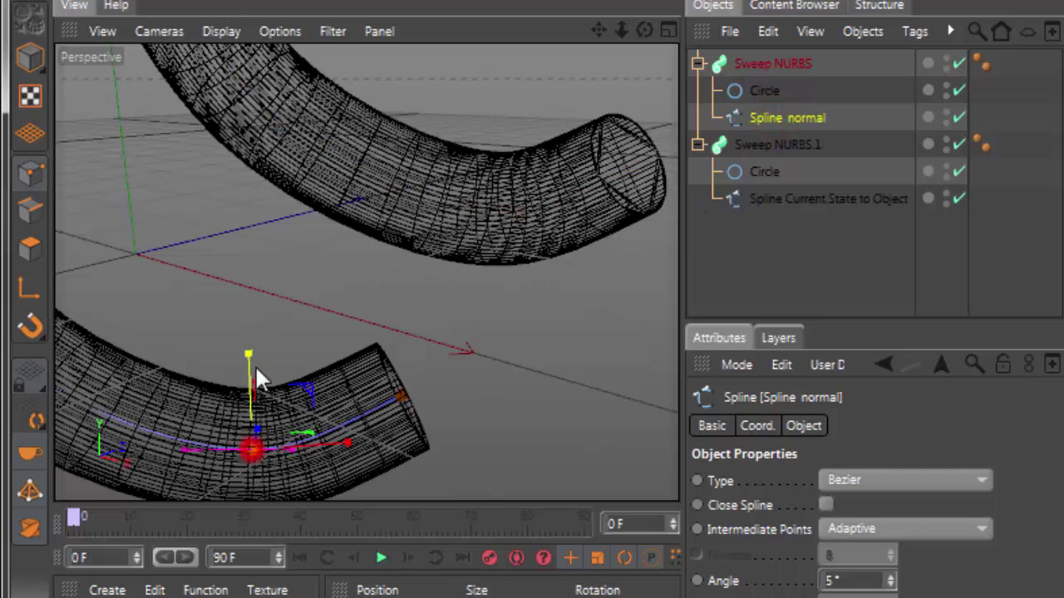
key(e)
mouse_move(252, 354)
mouse_down()
mouse_move(256, 309)
mouse_move(257, 373)
mouse_up()
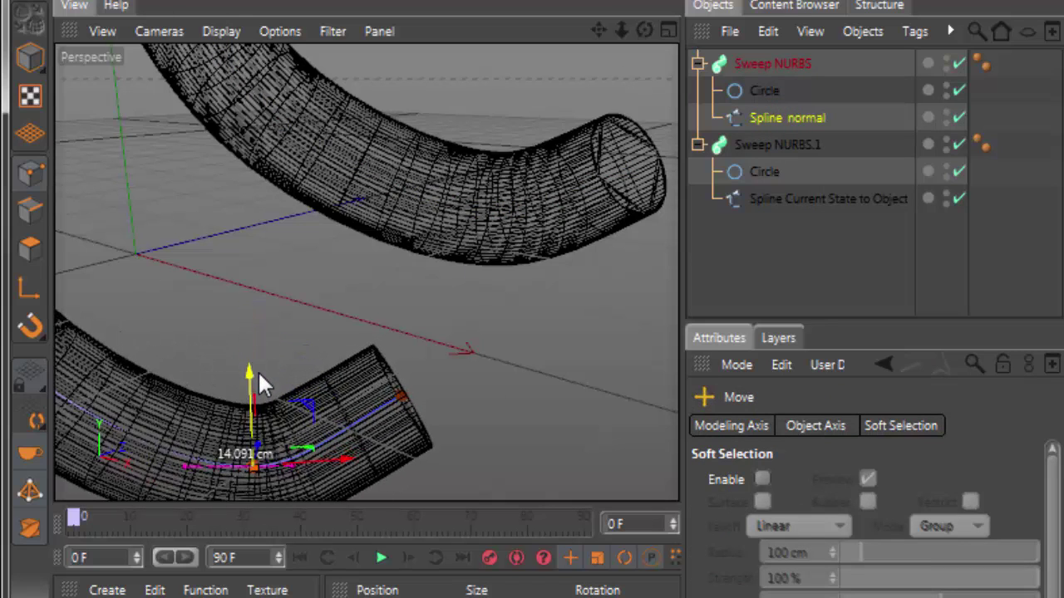
Step: Move several points on Spline Current State to Object to kink the upper tube
click(790, 198)
click(508, 211)
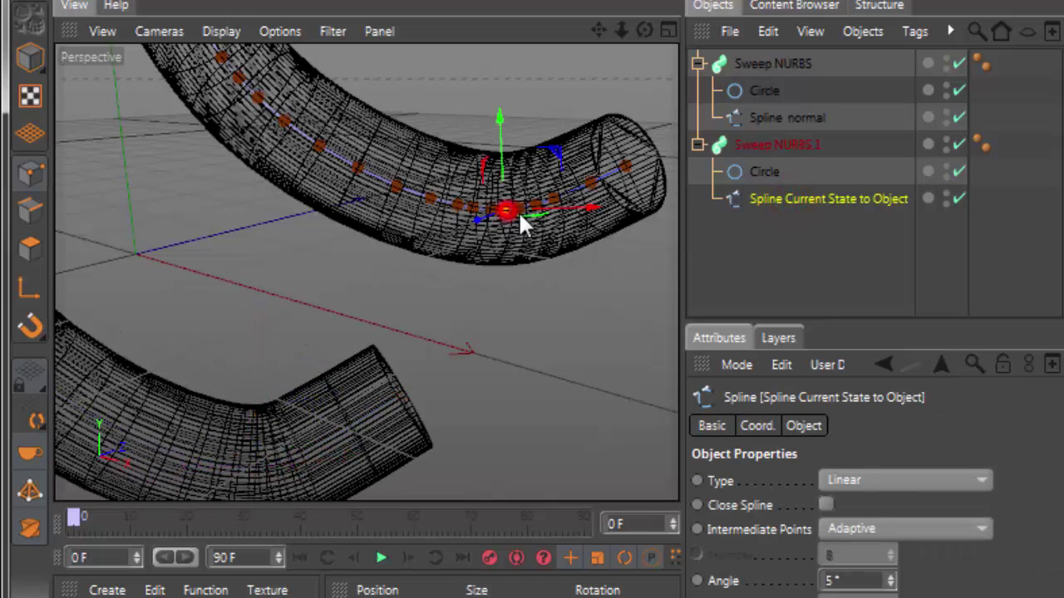
drag(498, 114, 500, 103)
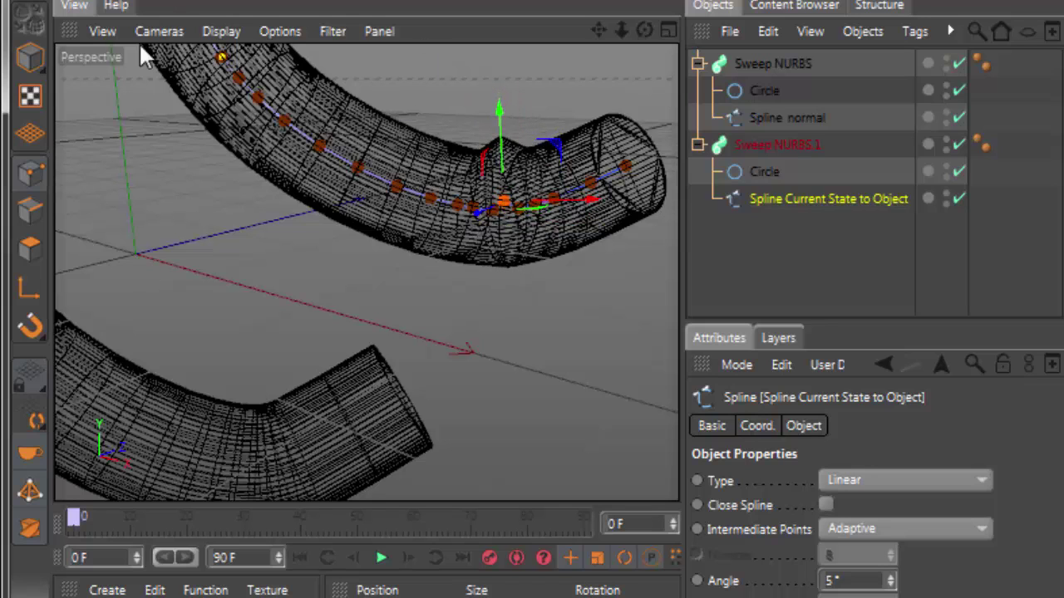
click(431, 198)
drag(427, 116, 426, 101)
click(630, 171)
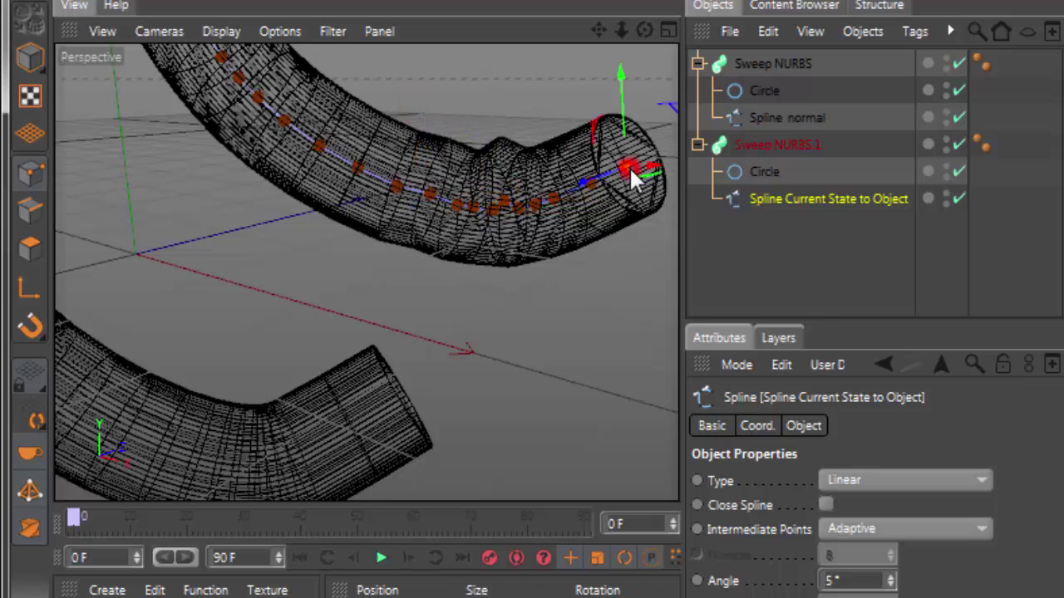
click(321, 154)
drag(316, 101, 314, 92)
drag(315, 80, 312, 92)
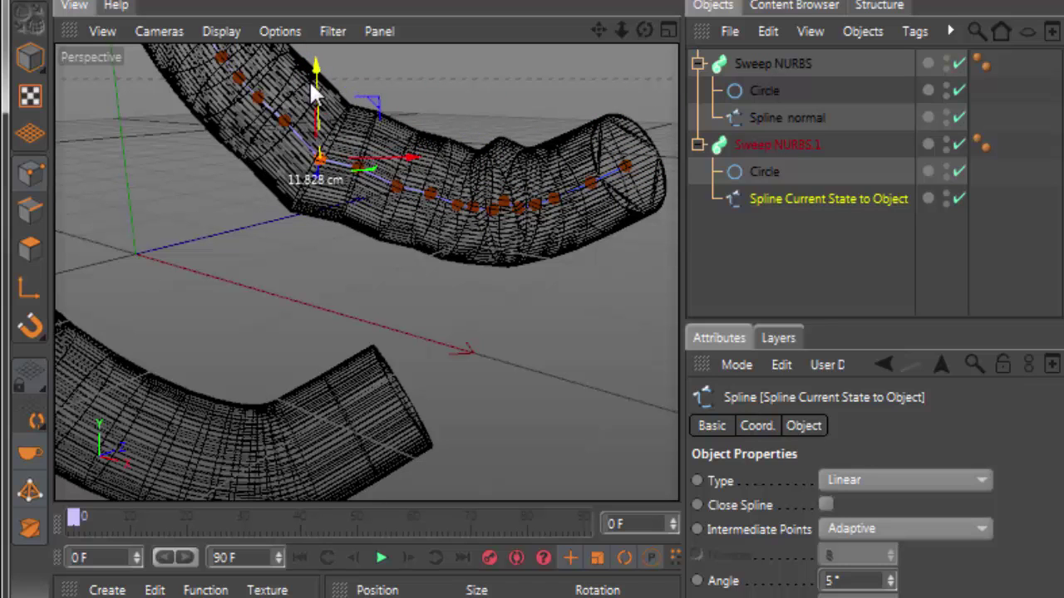
drag(413, 163, 412, 163)
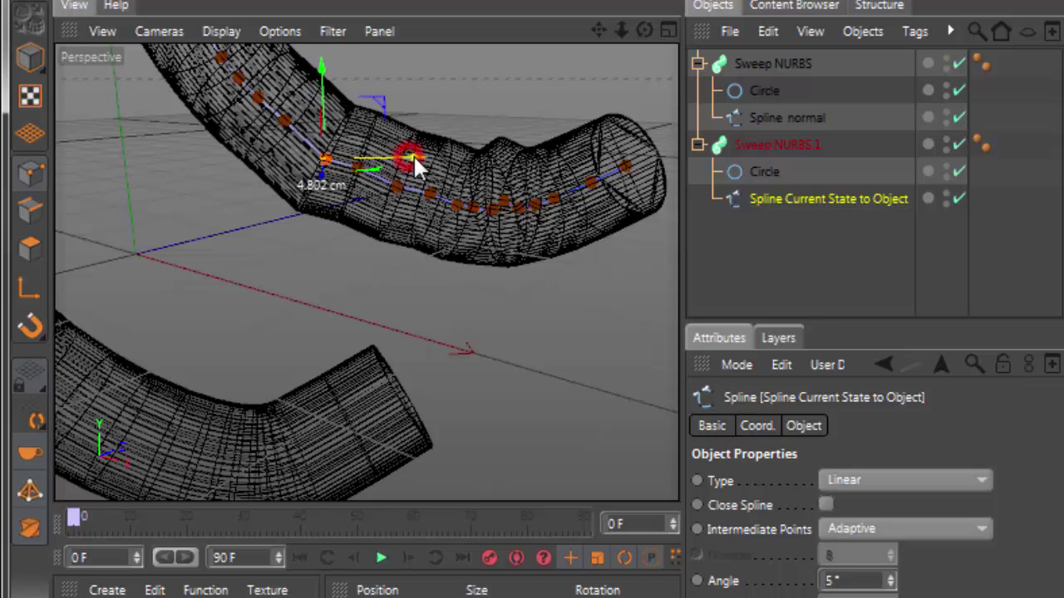
Step: Move two more Current State spline points, near the end and on the left side
click(781, 116)
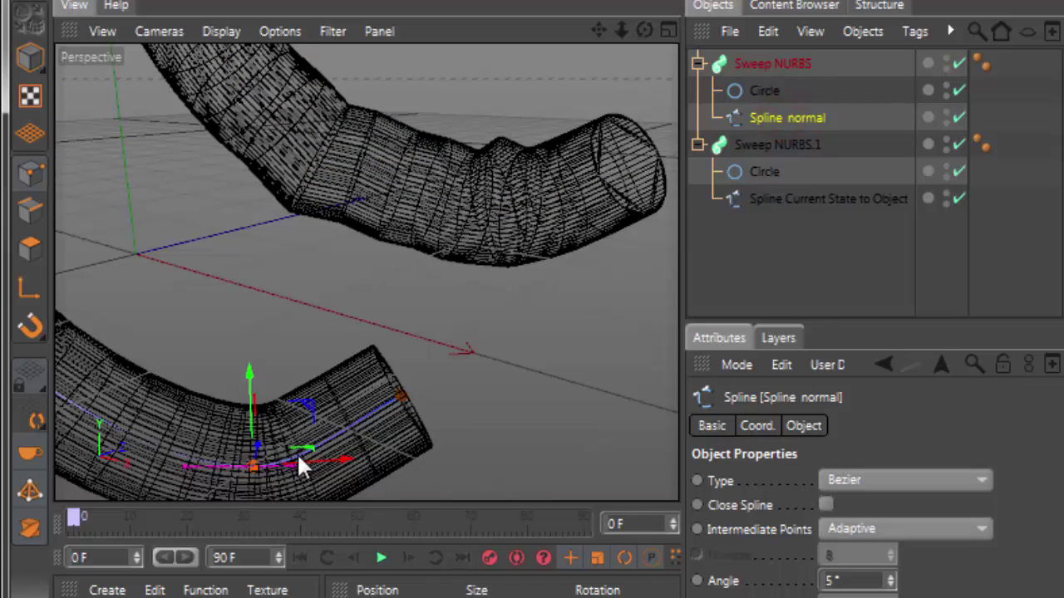
click(771, 199)
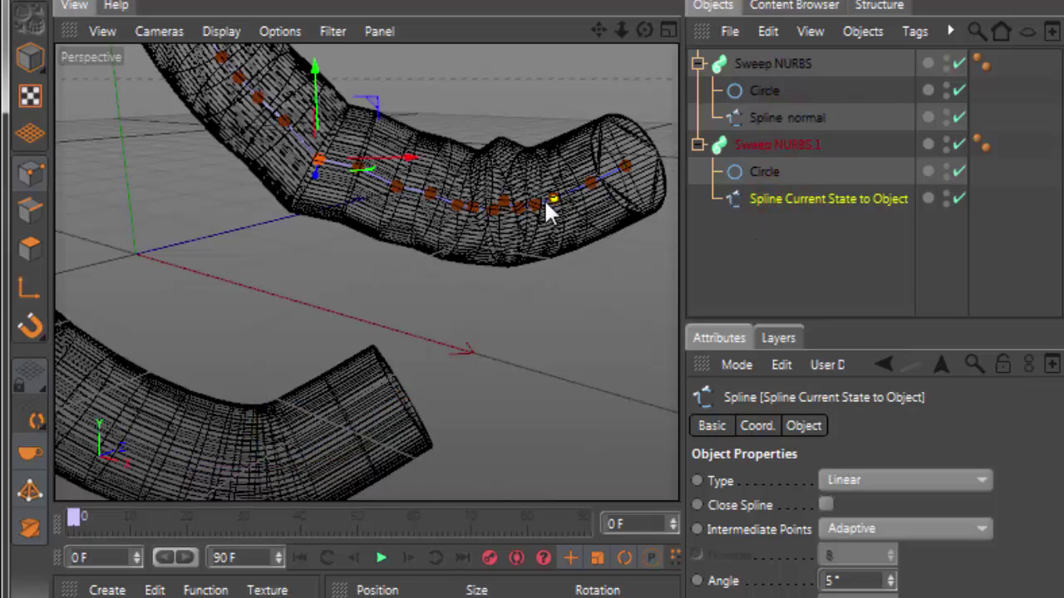
click(593, 181)
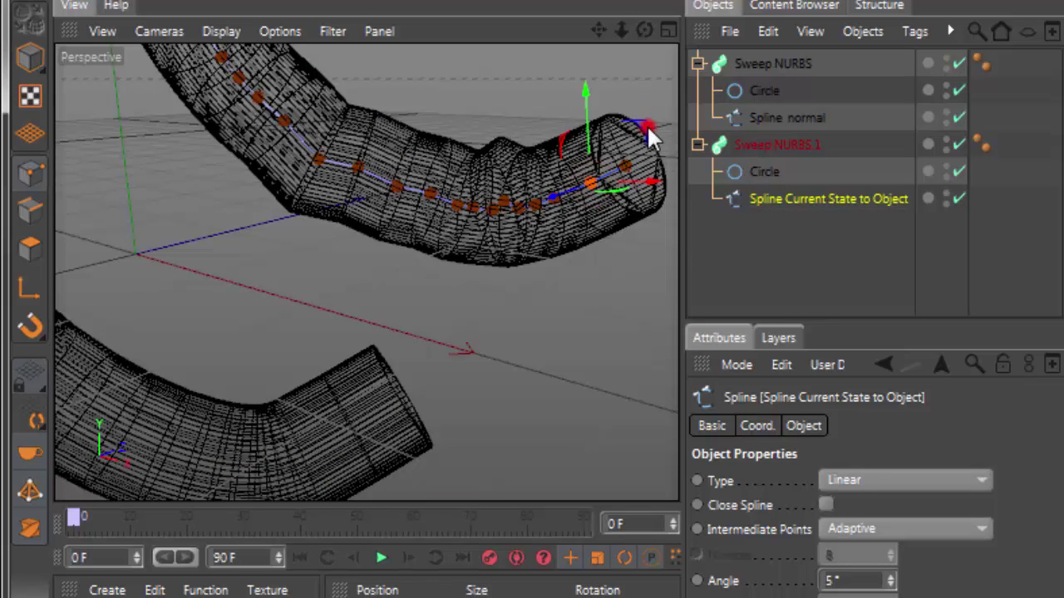
mouse_move(647, 125)
mouse_down()
mouse_move(652, 143)
mouse_move(649, 133)
mouse_up()
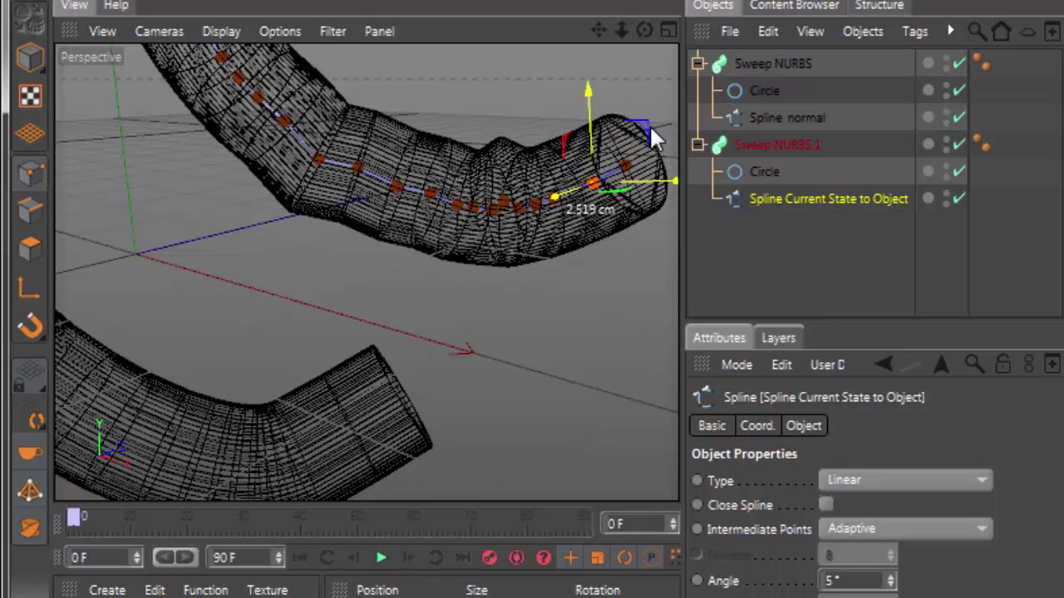
click(399, 190)
mouse_move(399, 193)
mouse_down()
mouse_move(457, 126)
mouse_move(439, 116)
mouse_move(446, 123)
mouse_up()
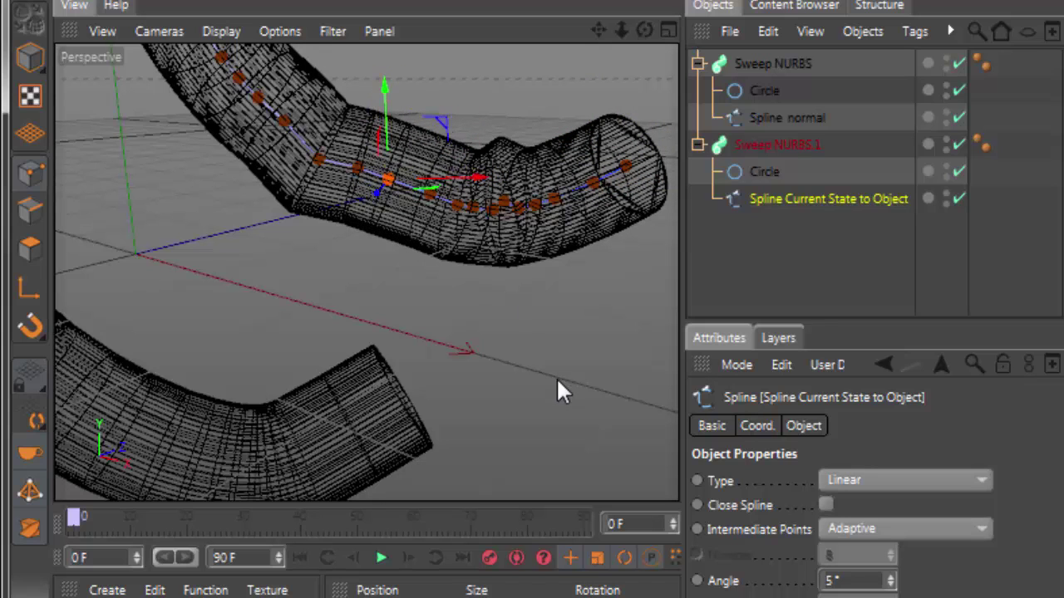
scroll(470, 139, up, 3)
scroll(482, 187, up, 3)
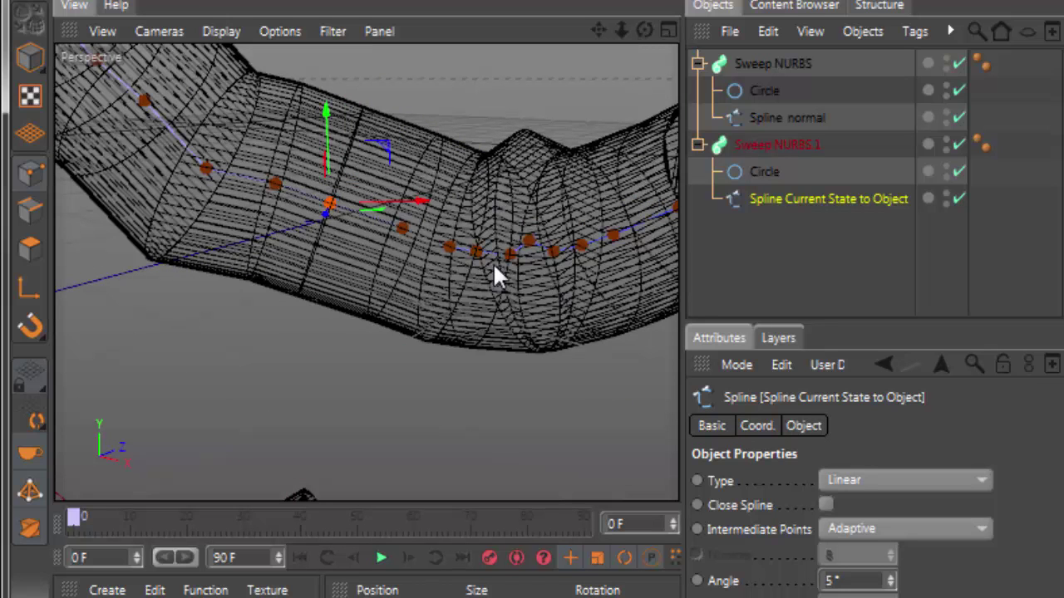
mouse_move(385, 193)
mouse_down()
mouse_move(380, 147)
mouse_move(344, 95)
mouse_up()
Step: Try rotating the selected point, then move it about 10.478 cm to kink the upper tube
key(r)
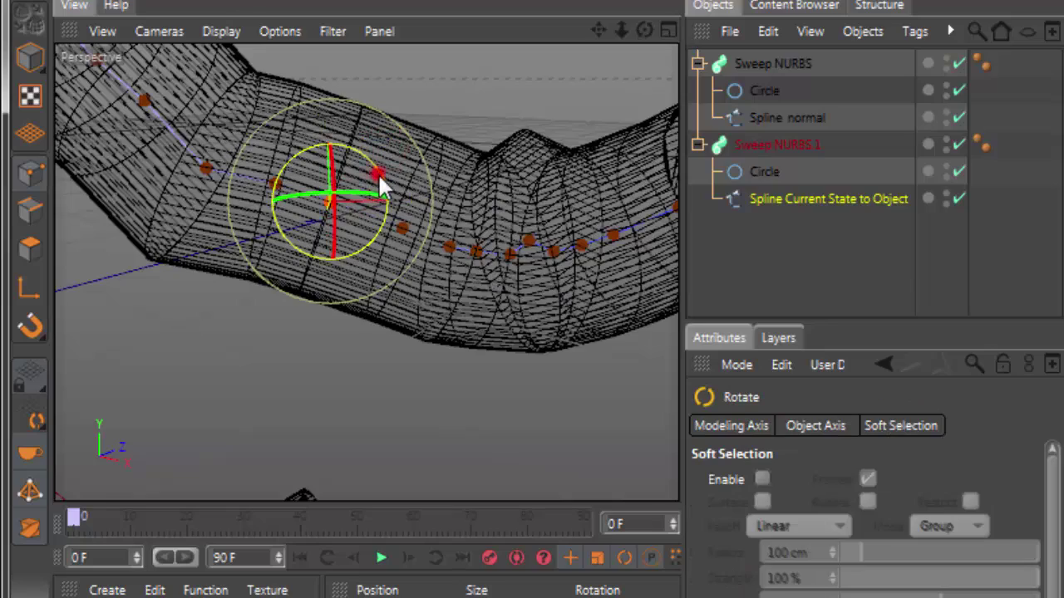
drag(266, 283, 316, 297)
drag(645, 28, 615, 33)
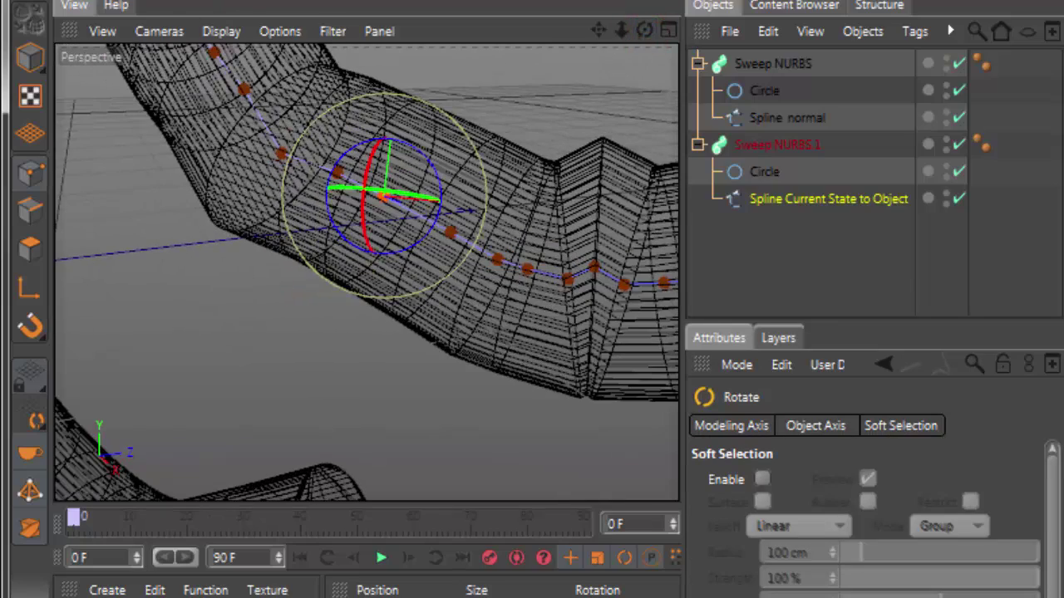
key(e)
mouse_move(447, 138)
mouse_down()
mouse_move(408, 136)
mouse_move(444, 142)
mouse_up()
Step: Push several Current State spline points sideways and vertically to reshape the tube
mouse_move(645, 30)
mouse_down()
mouse_move(640, 71)
mouse_move(559, 220)
mouse_up()
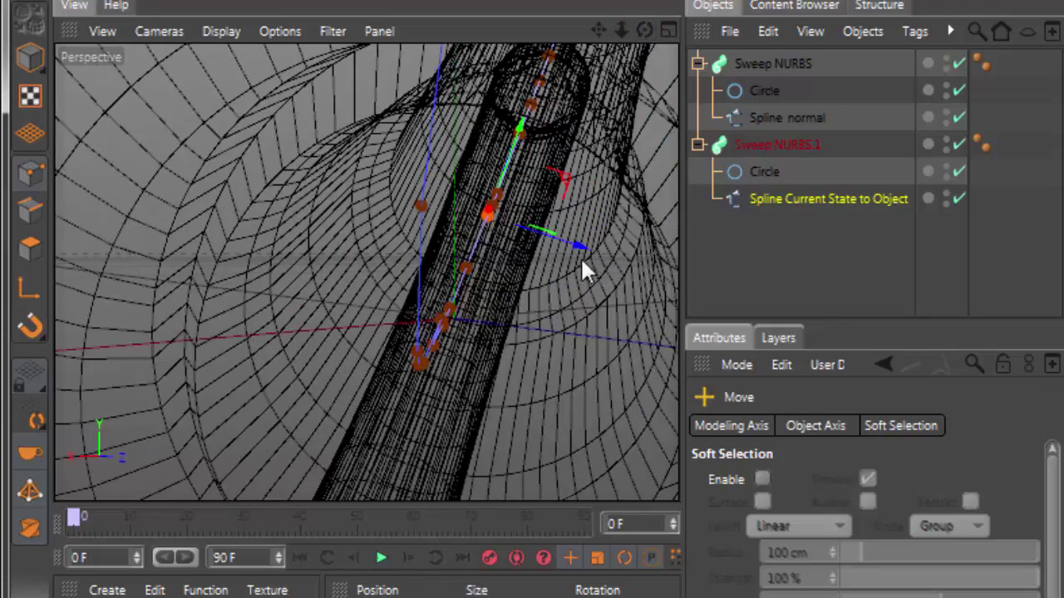
mouse_move(580, 257)
mouse_down()
mouse_move(588, 251)
mouse_move(563, 255)
mouse_up()
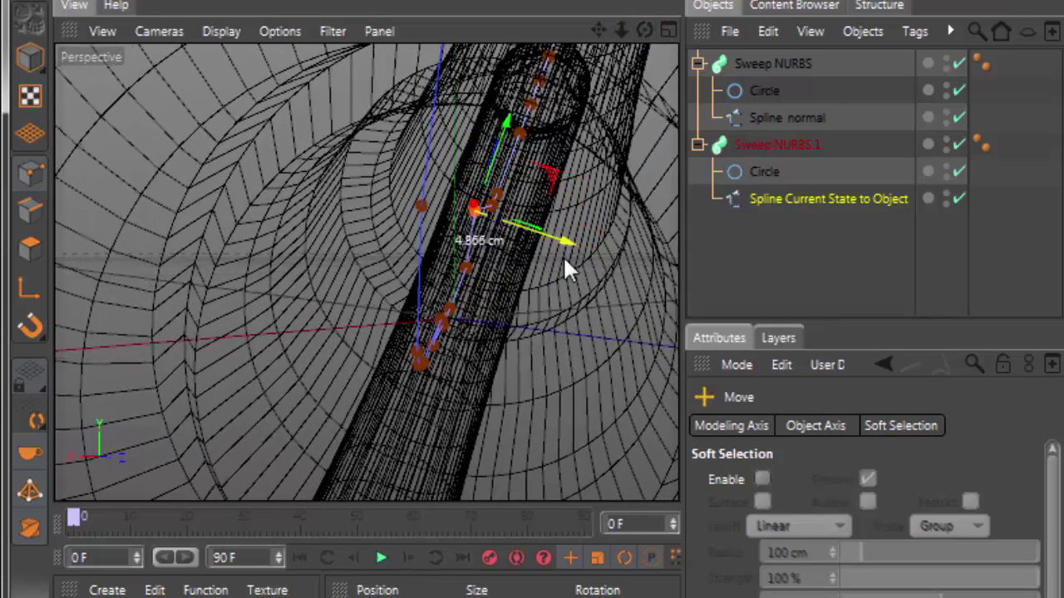
mouse_move(511, 121)
mouse_down()
mouse_move(514, 103)
mouse_move(515, 118)
mouse_up()
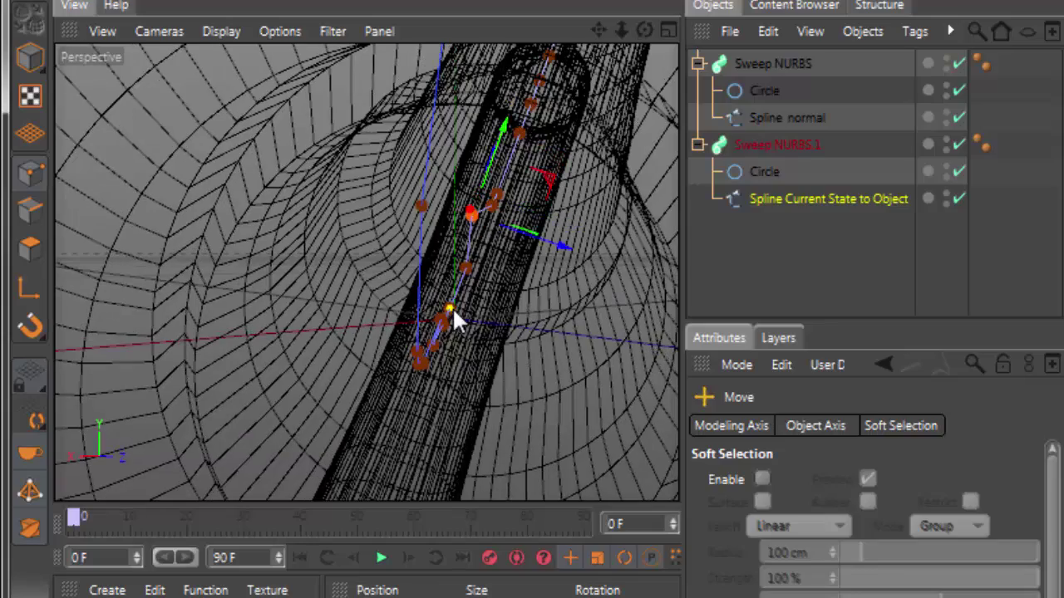
click(454, 315)
mouse_move(530, 342)
mouse_down()
mouse_move(584, 355)
mouse_move(442, 318)
mouse_move(543, 343)
mouse_up()
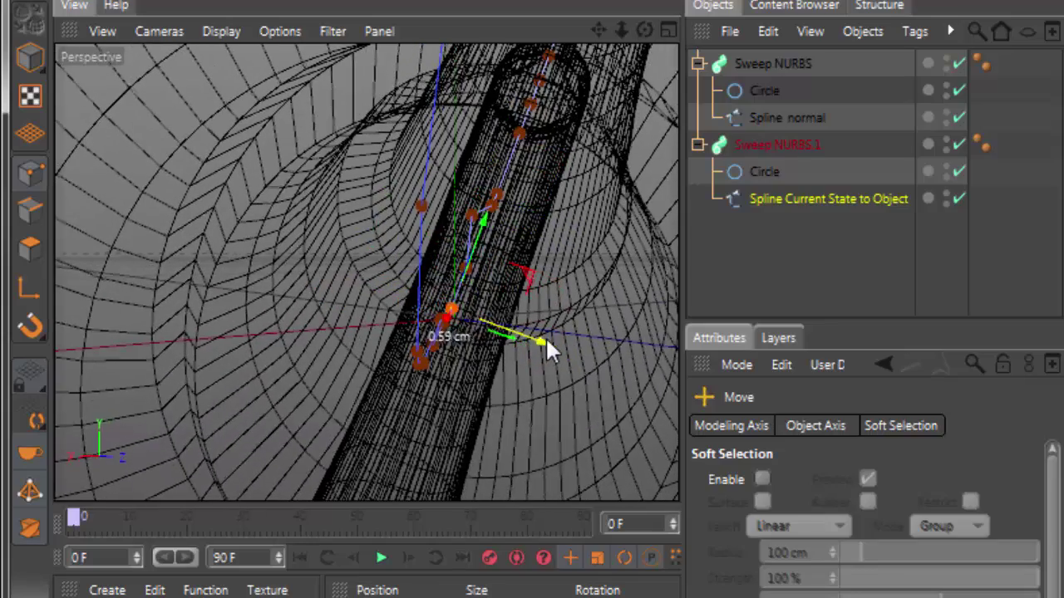
click(422, 209)
mouse_move(465, 191)
mouse_down()
mouse_move(491, 171)
mouse_move(482, 189)
mouse_move(451, 178)
mouse_move(466, 171)
mouse_up()
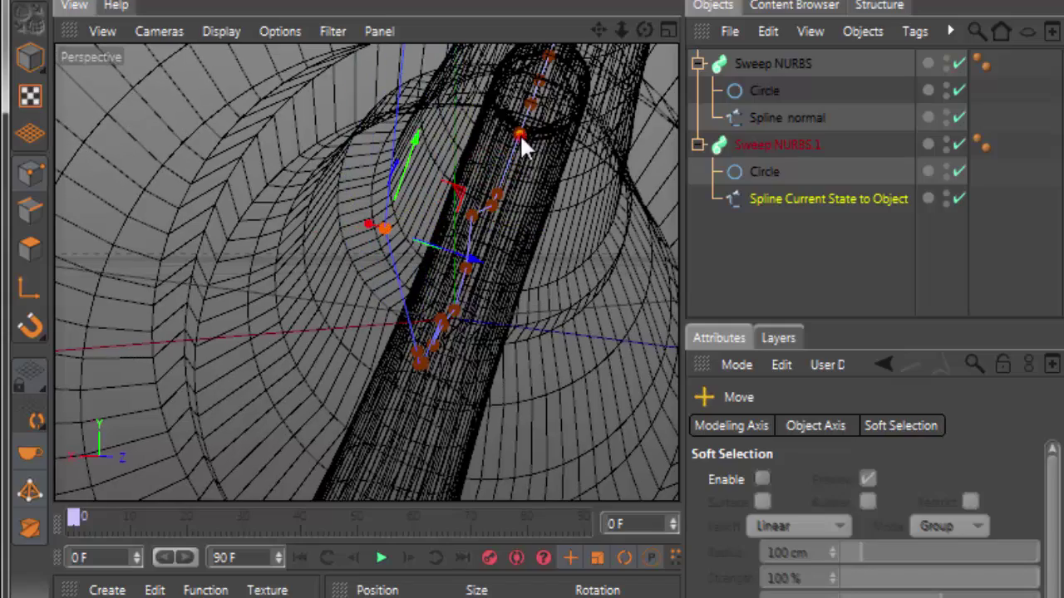
Step: Drag the upper spline point about 2.045 cm to bend the tube end
click(520, 136)
mouse_move(588, 102)
mouse_down()
mouse_move(622, 106)
mouse_move(577, 107)
mouse_move(368, 274)
mouse_move(593, 38)
mouse_move(368, 273)
mouse_move(652, 491)
mouse_move(630, 451)
mouse_up()
mouse_move(621, 31)
mouse_down()
mouse_move(598, 37)
mouse_move(455, 241)
mouse_up()
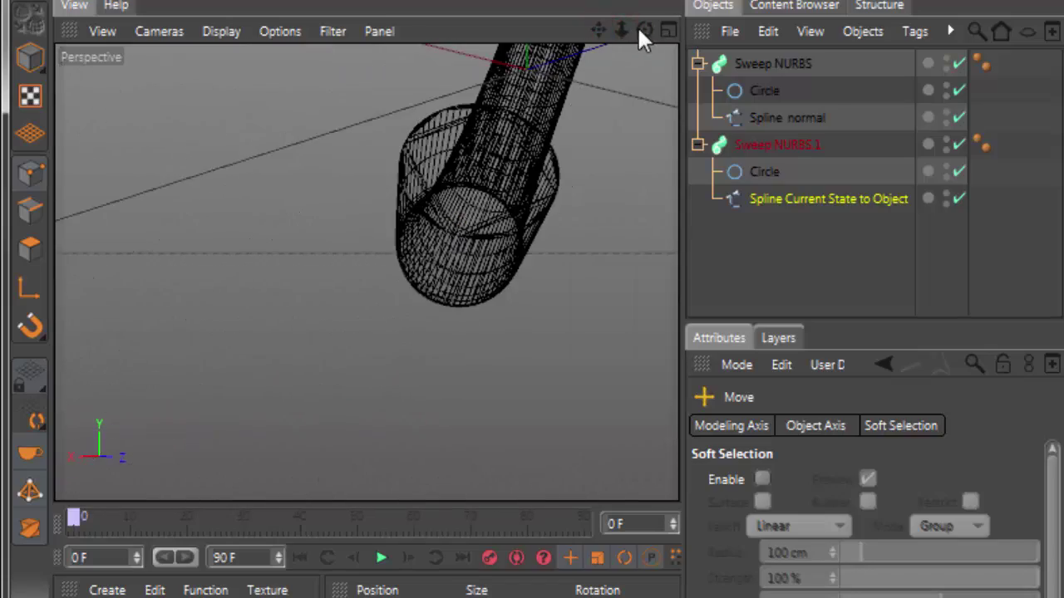
mouse_move(644, 30)
mouse_down()
mouse_move(645, 58)
mouse_move(458, 344)
mouse_up()
Step: On Spline normal, raise the end point in Y and lengthen its tangent handle to curve the tube
click(779, 117)
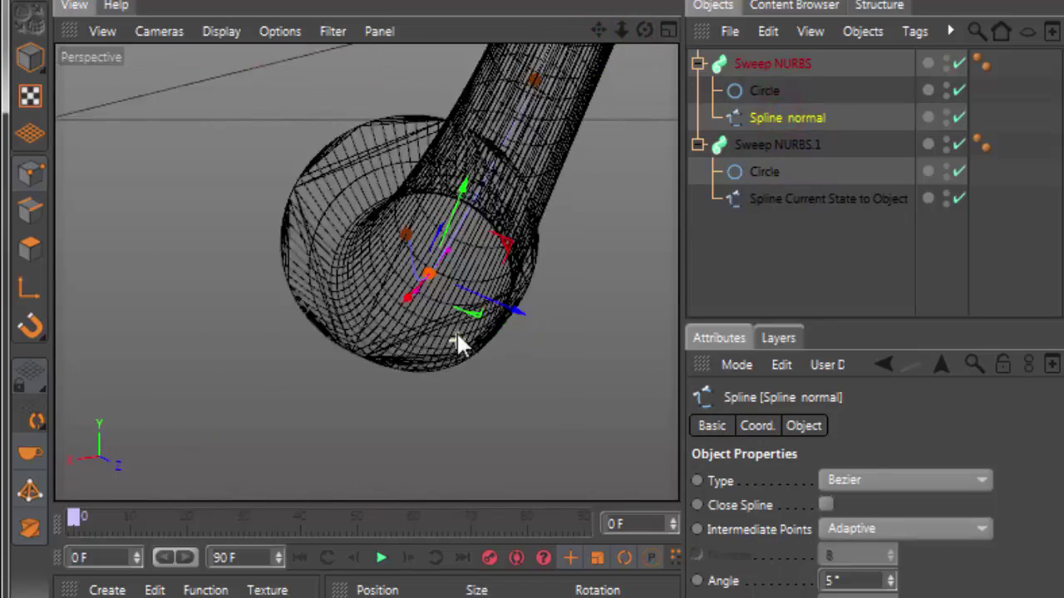
mouse_move(629, 28)
mouse_down()
mouse_move(629, 100)
mouse_move(582, 67)
mouse_move(556, 338)
mouse_up()
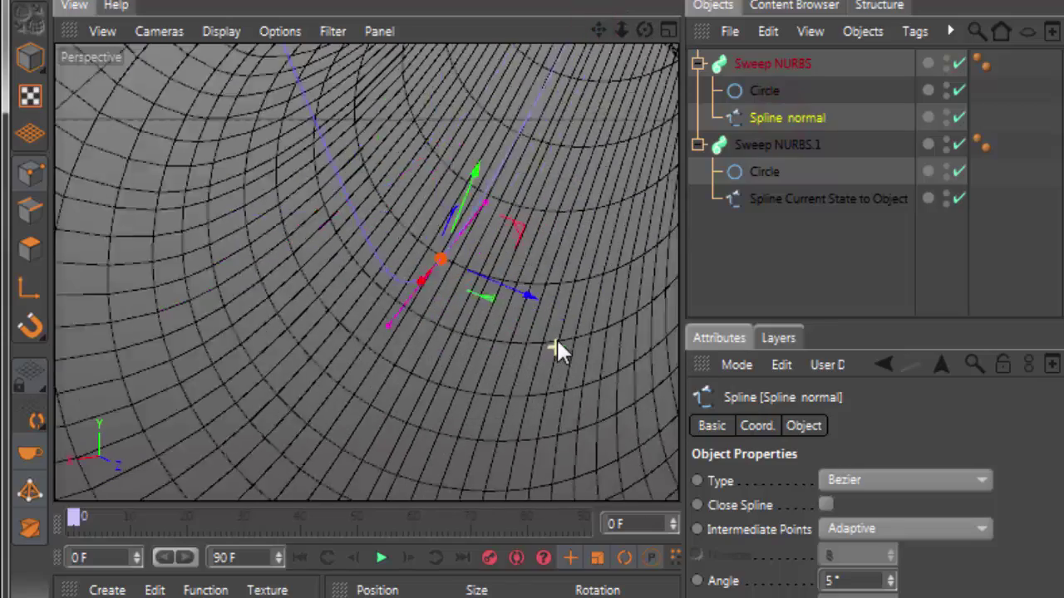
drag(644, 31, 678, 299)
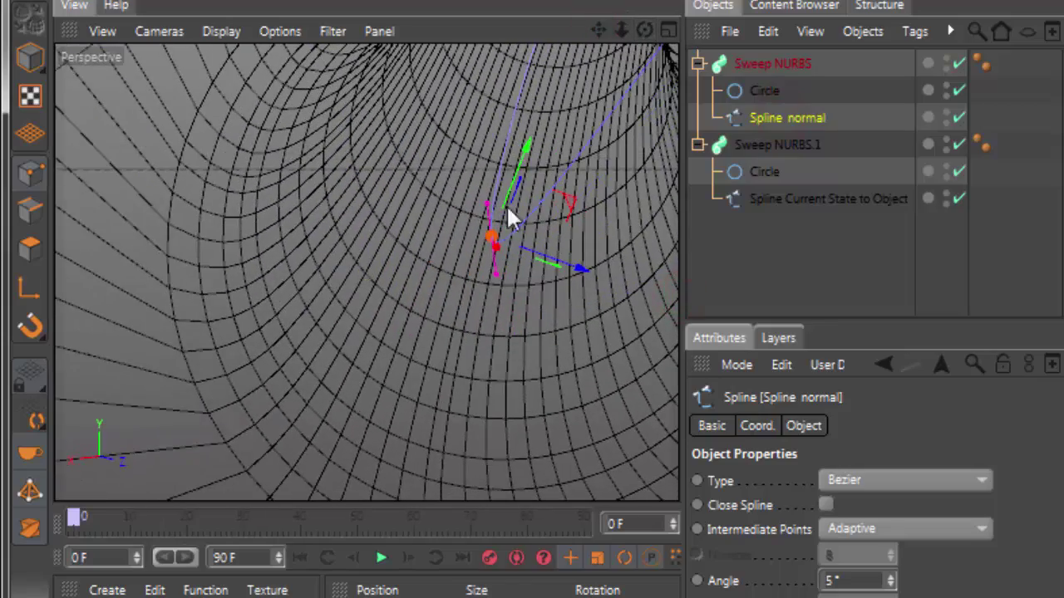
drag(532, 154, 522, 143)
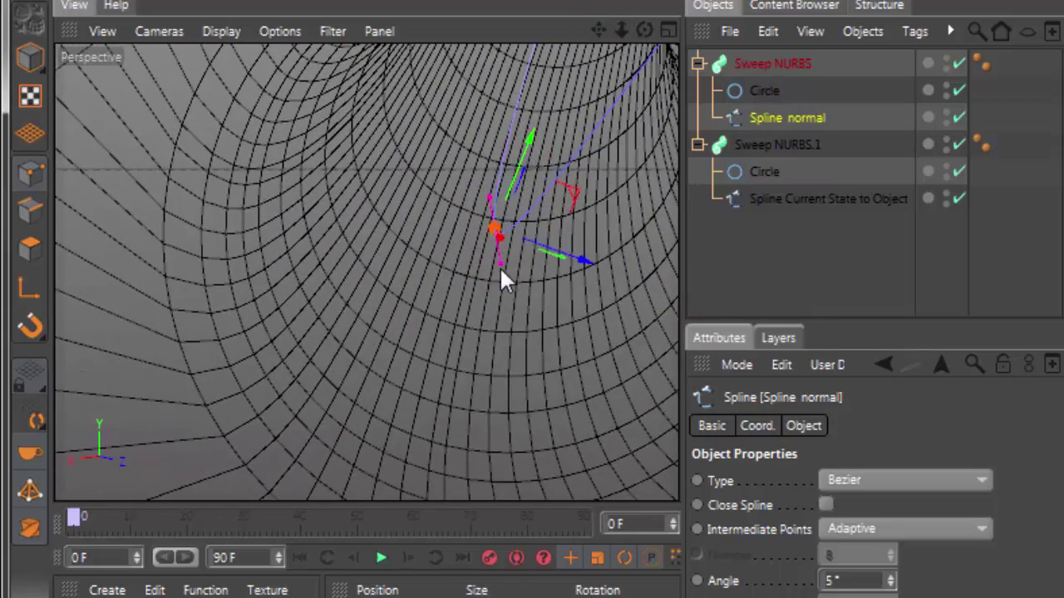
drag(645, 31, 665, 50)
mouse_move(560, 282)
mouse_down()
mouse_move(651, 261)
mouse_move(498, 281)
mouse_move(577, 285)
mouse_move(521, 277)
mouse_move(510, 142)
mouse_move(504, 159)
mouse_move(544, 235)
mouse_move(504, 149)
mouse_move(518, 237)
mouse_move(428, 186)
mouse_move(551, 155)
mouse_up()
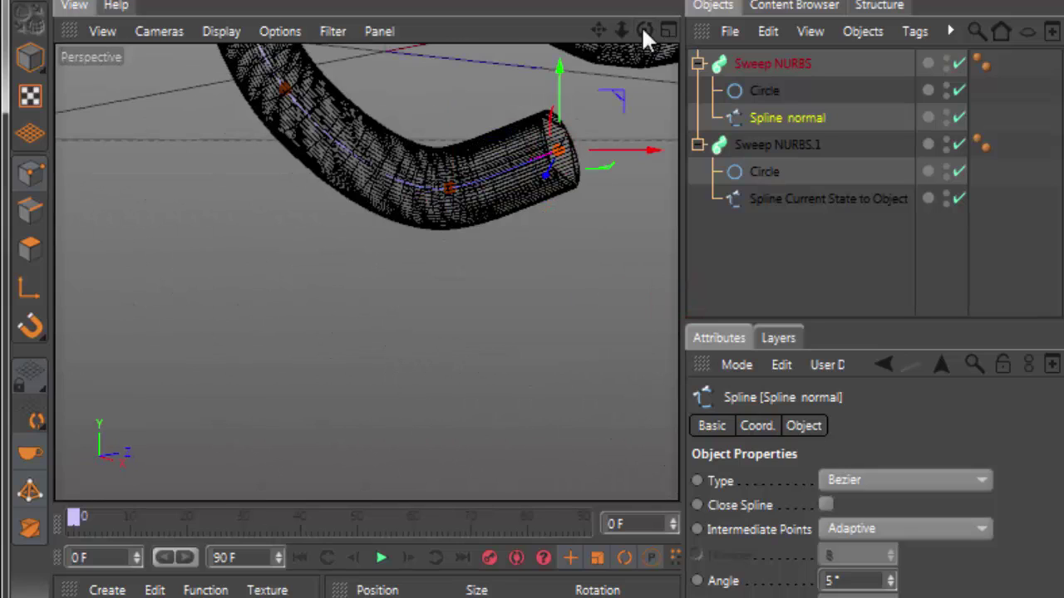
drag(646, 33, 656, 40)
Step: Select Spline Current State to Object and drag its end point sideways with the move gizmo
scroll(487, 221, up, 5)
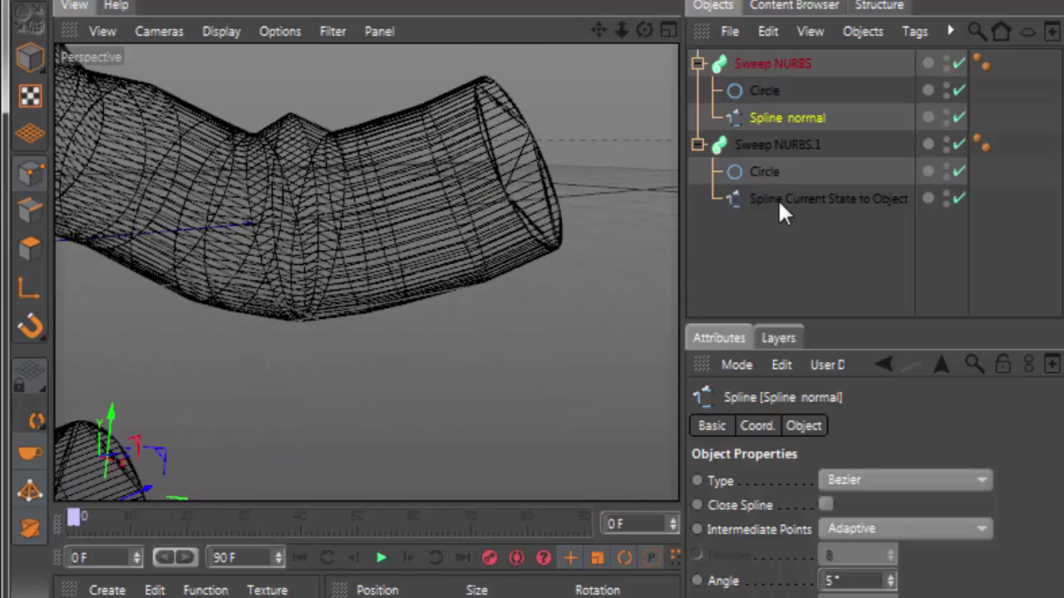
click(771, 199)
scroll(529, 154, up, 3)
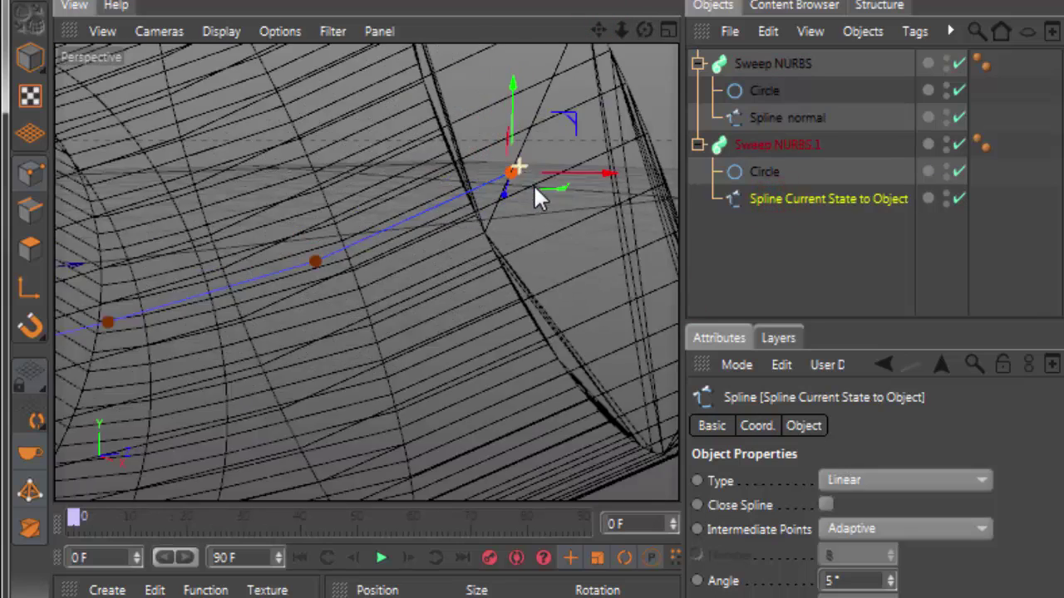
scroll(533, 183, up, 2)
scroll(523, 166, up, 2)
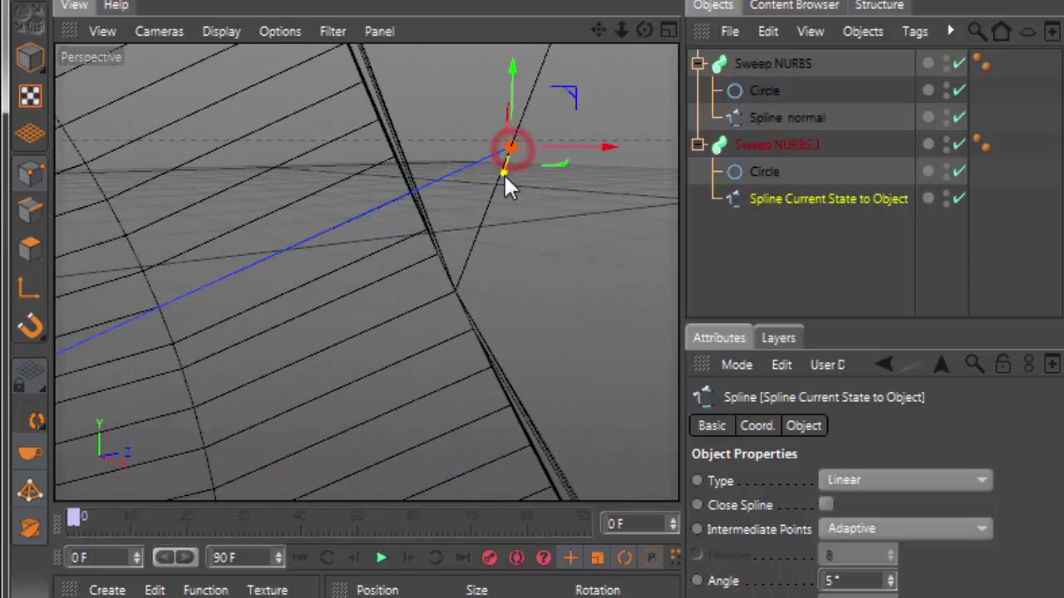
mouse_move(539, 189)
mouse_down()
mouse_move(423, 248)
mouse_move(427, 190)
mouse_up()
drag(644, 31, 582, 74)
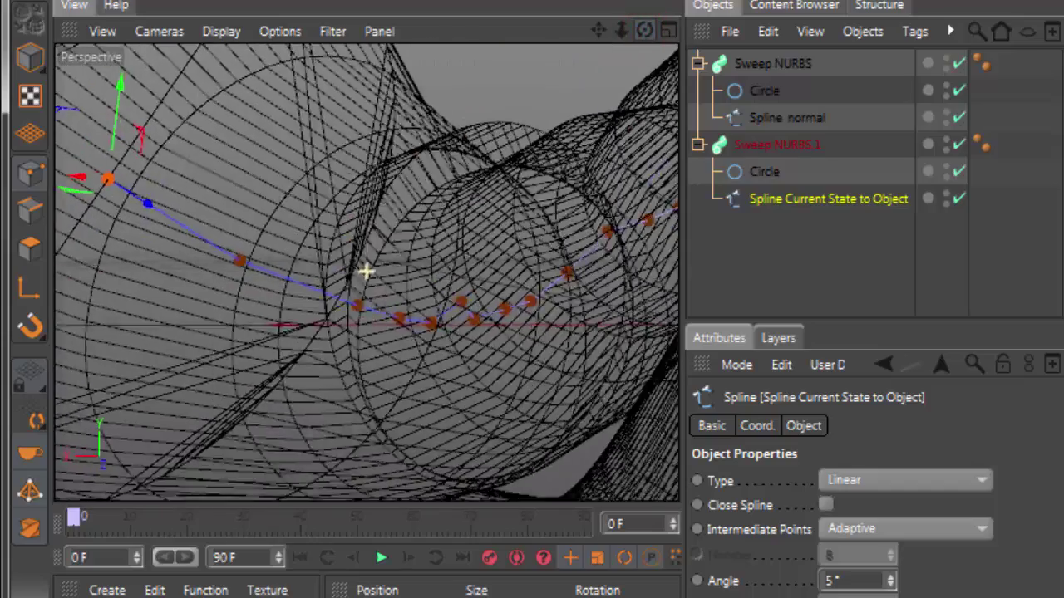
Step: View the second tube's top from the side and select the spline points there
alt+drag(366, 271, 366, 271)
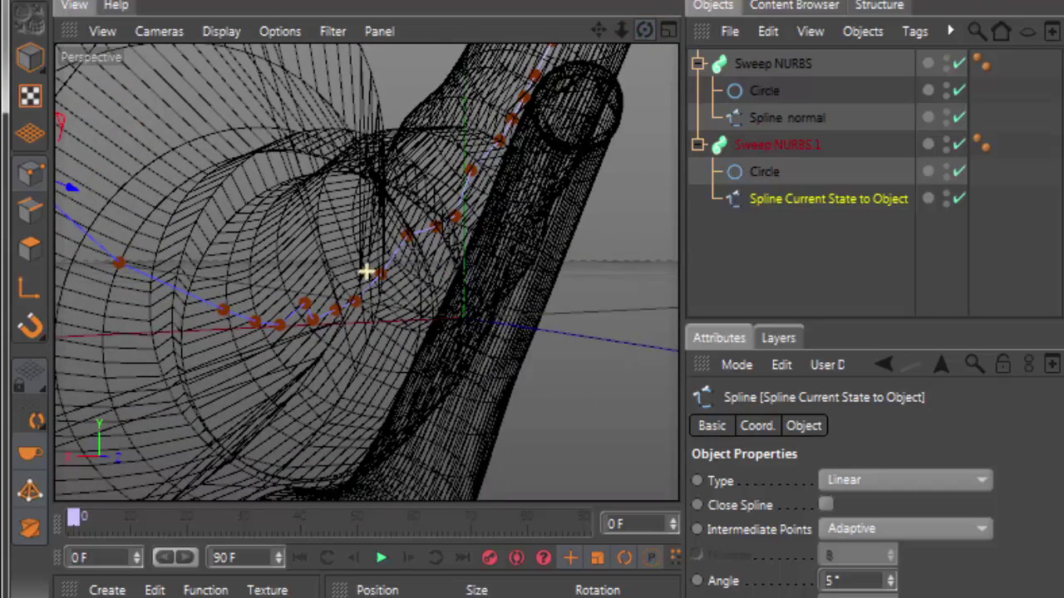
drag(644, 31, 603, 21)
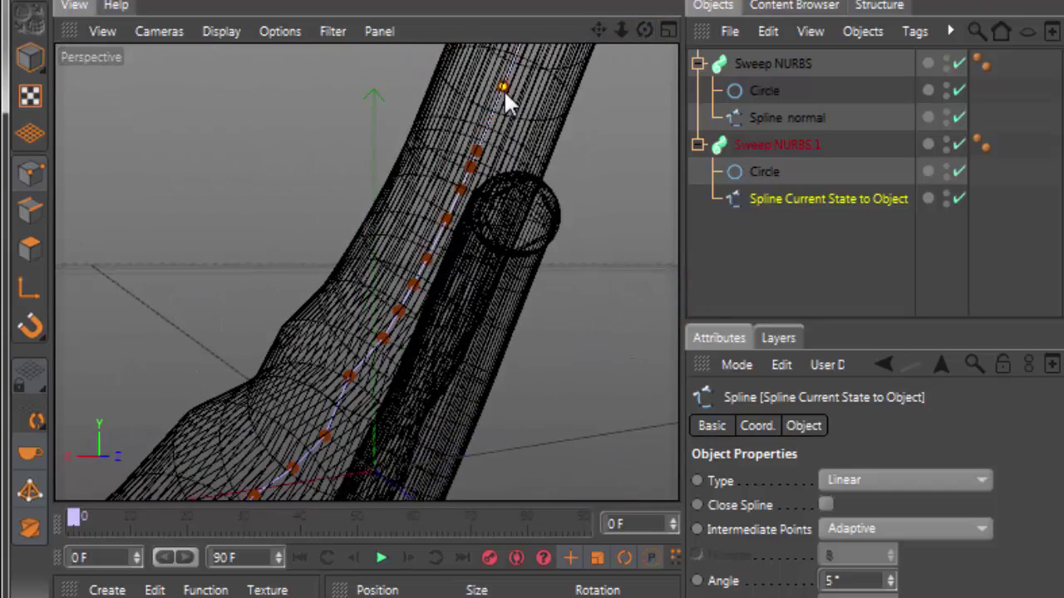
drag(594, 107, 612, 112)
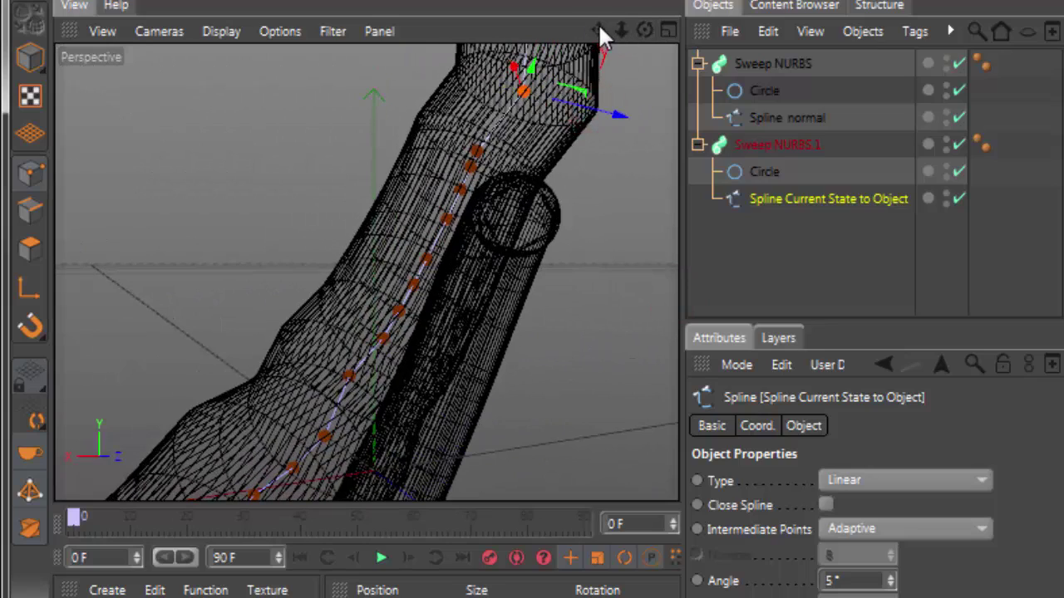
drag(599, 29, 600, 150)
scroll(366, 273, up, 2)
scroll(537, 268, up, 3)
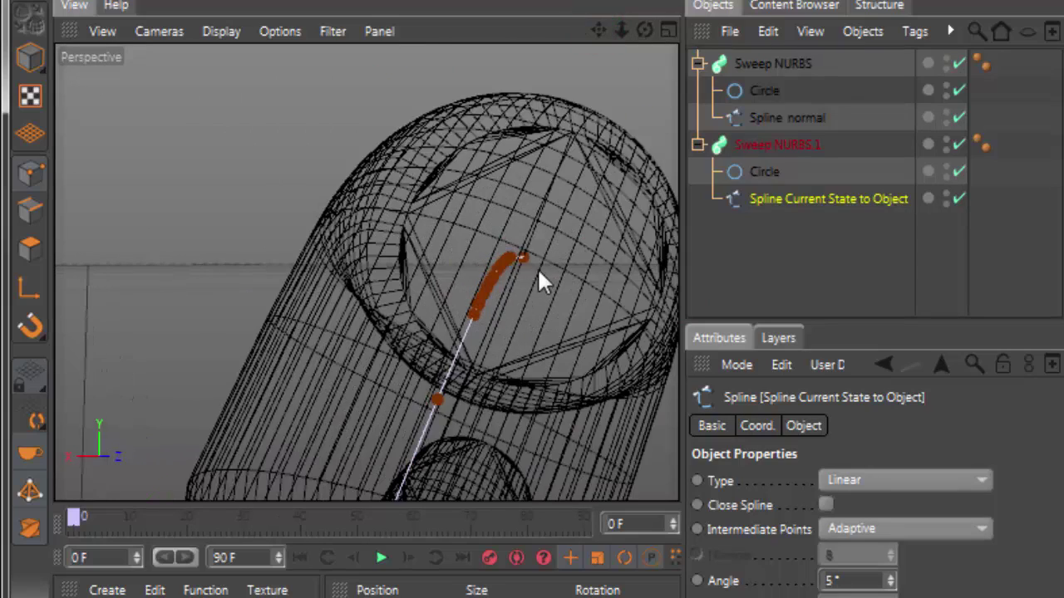
click(490, 278)
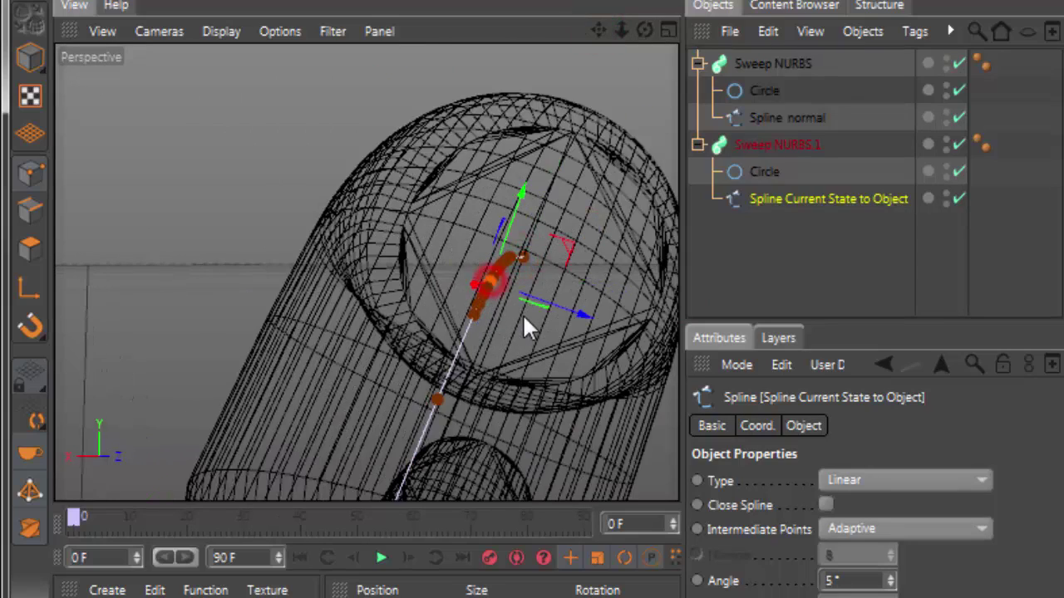
click(522, 313)
click(478, 300)
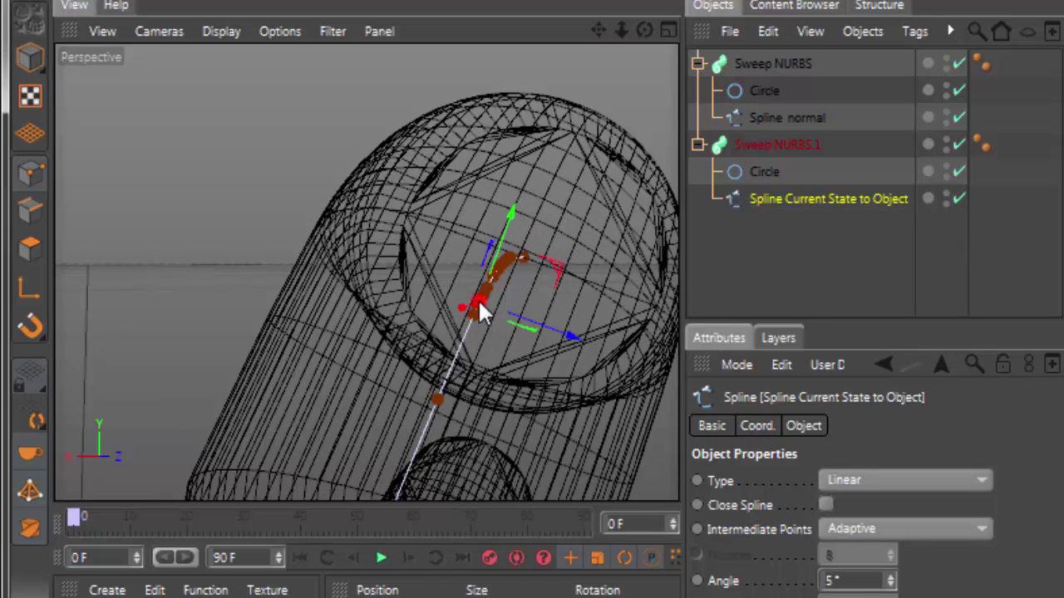
click(504, 262)
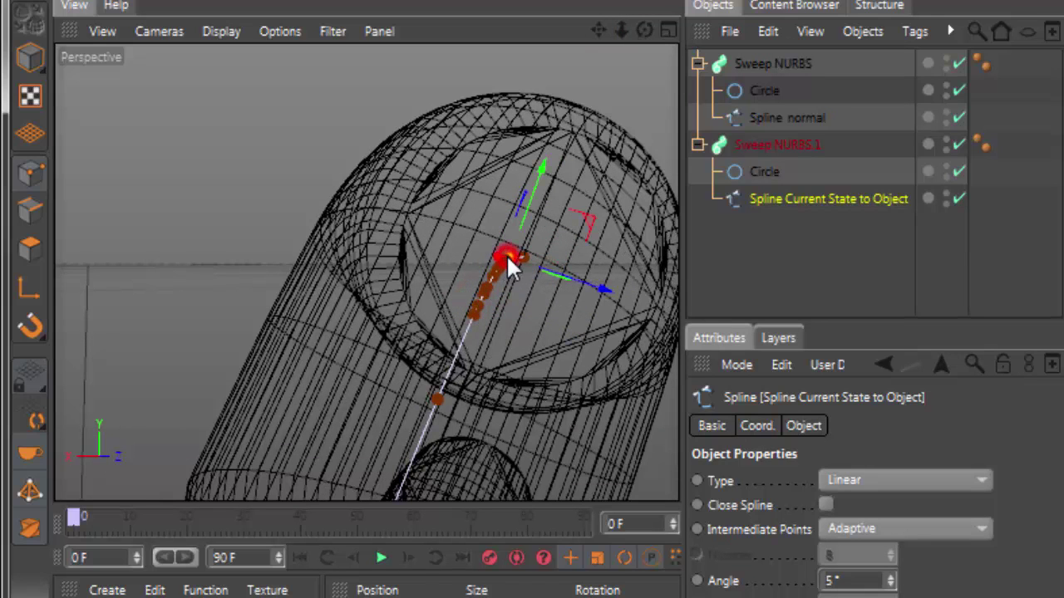
click(497, 271)
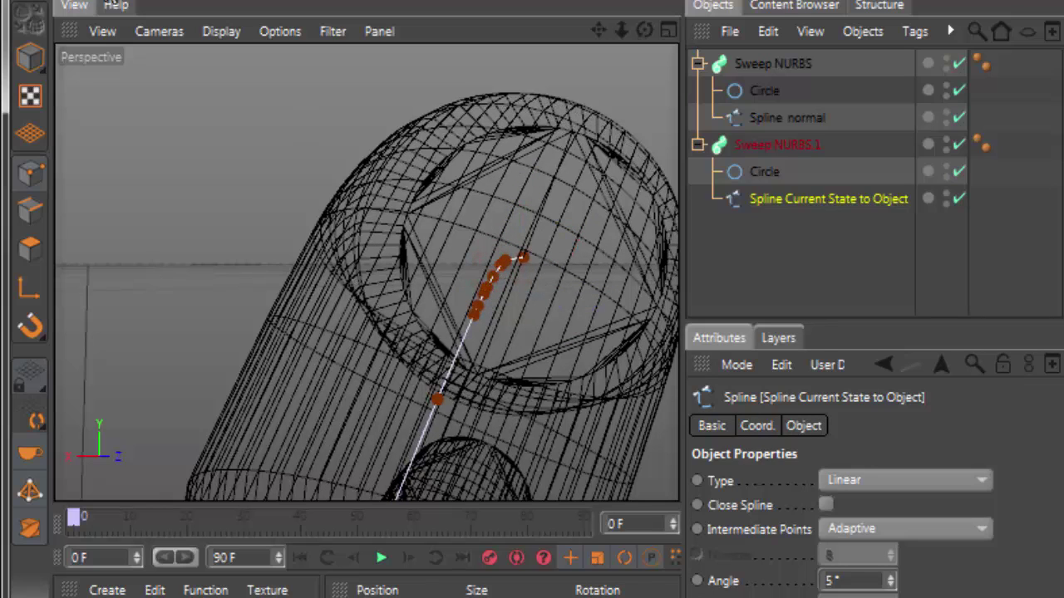
click(136, 3)
click(191, 52)
mouse_move(444, 212)
mouse_down()
mouse_move(559, 333)
mouse_move(487, 357)
mouse_up()
key(Delete)
drag(645, 31, 599, 50)
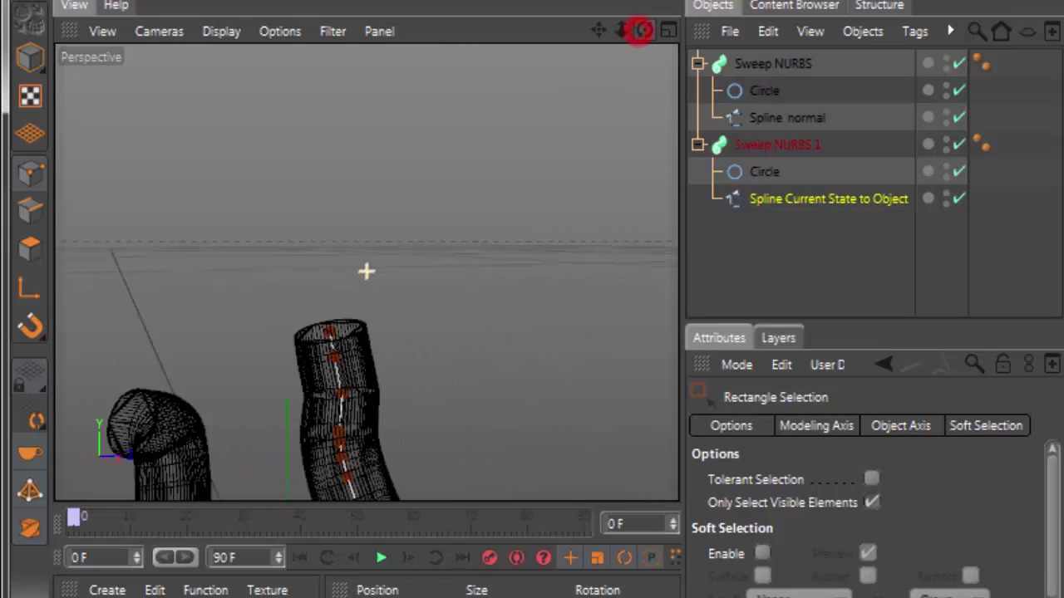
click(33, 10)
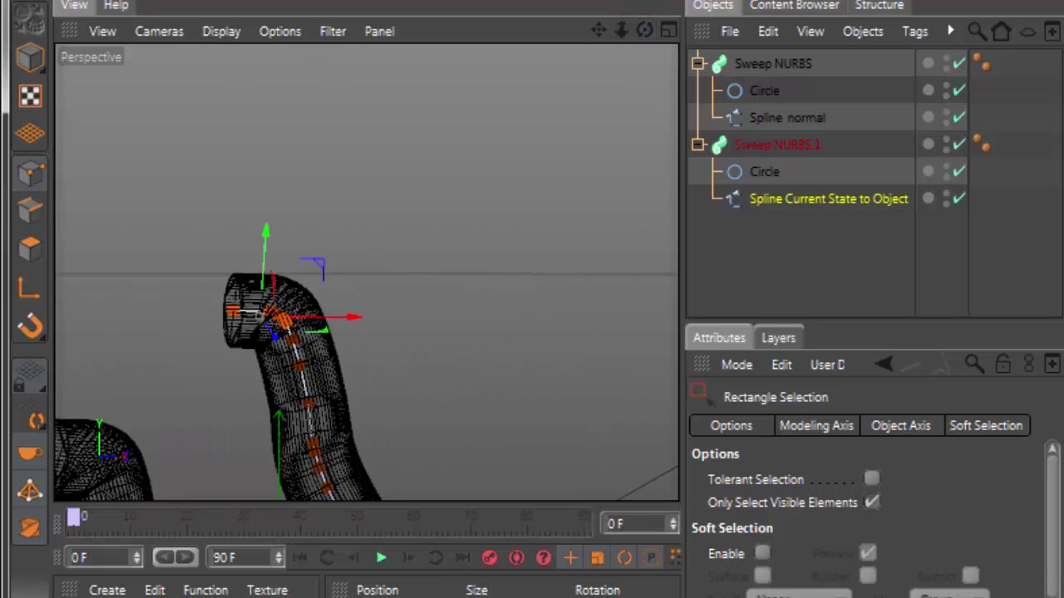
key(ctrl+y)
click(31, 12)
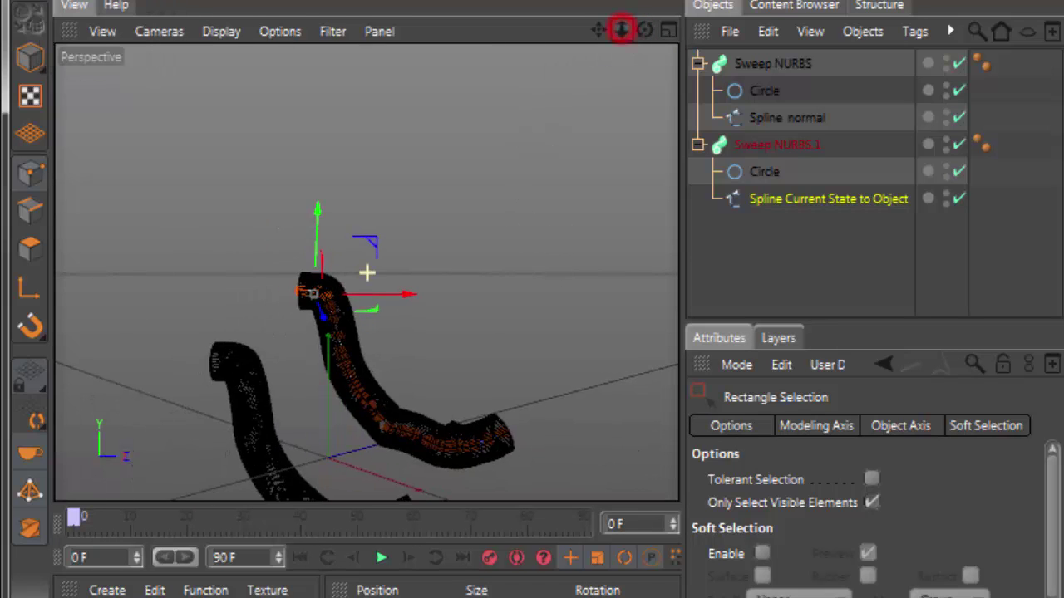
drag(622, 31, 679, 299)
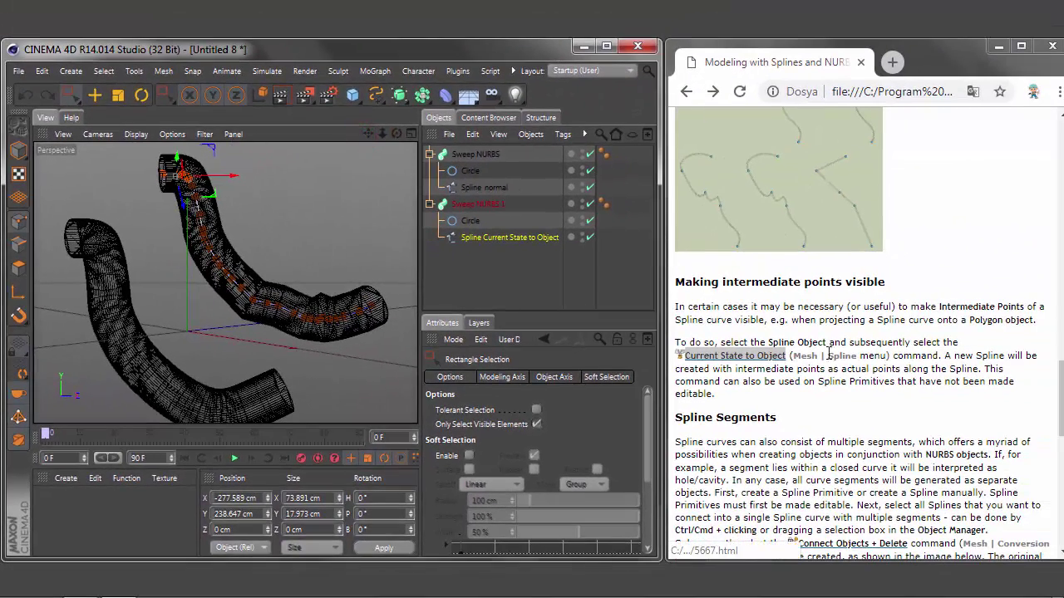
Step: Translate the help page into Turkish, then highlight and deselect the sentences about the new spline
click(886, 187)
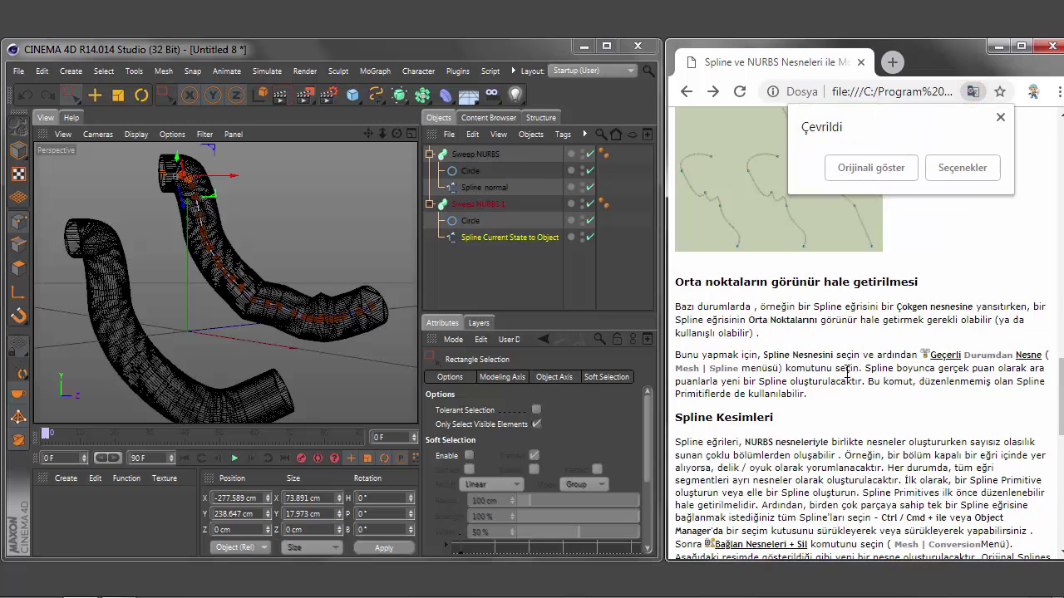
drag(865, 368, 1051, 395)
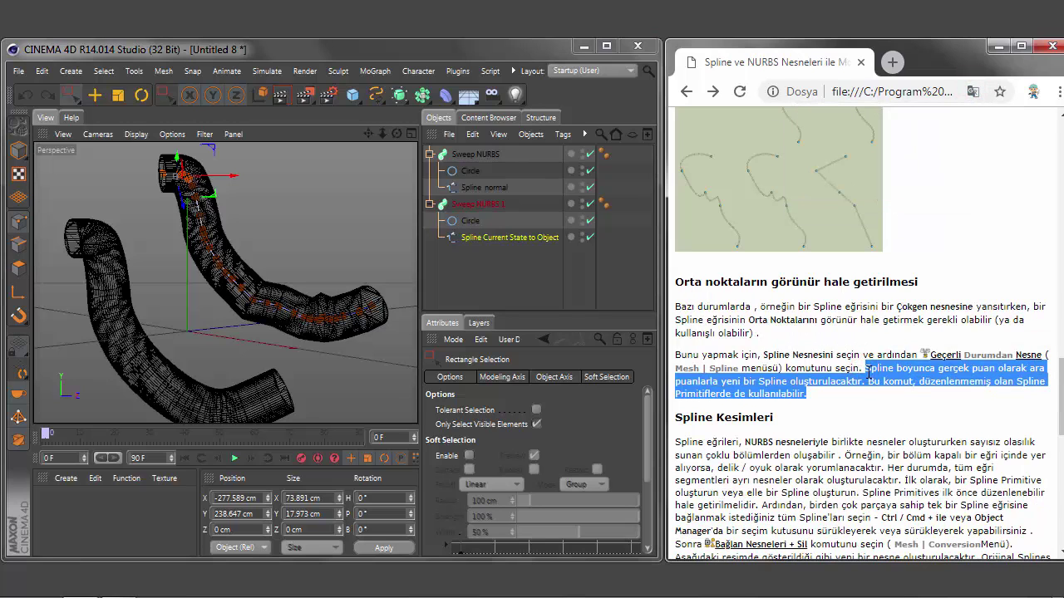
click(818, 404)
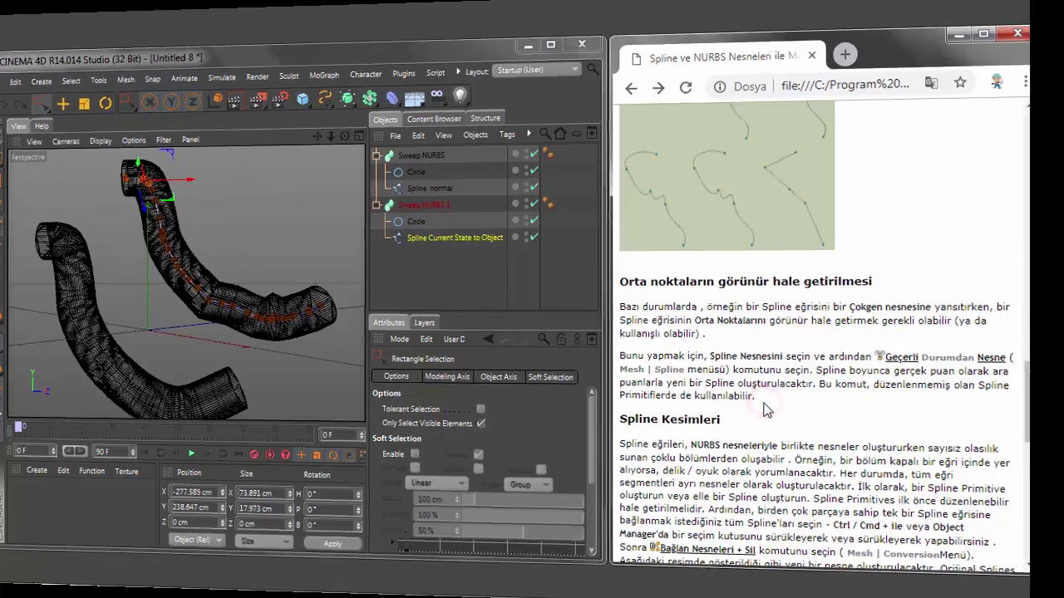